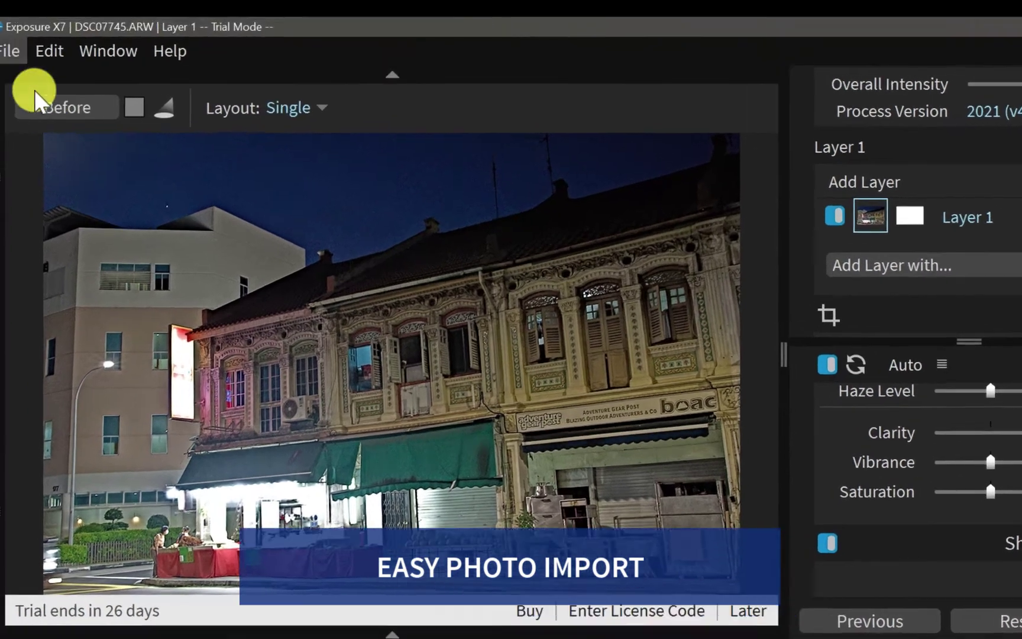
# Bookmark the tobeedited > sampleraw folder in the Exposure library.
pyautogui.click(18, 64)
pyautogui.click(88, 272)
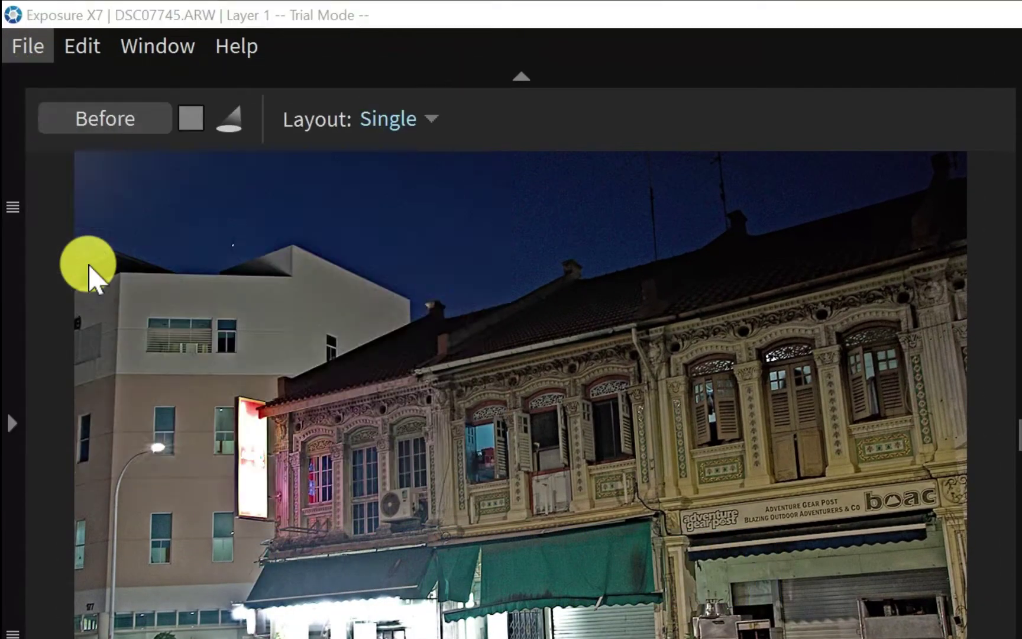
pyautogui.scroll(-3, 82, 402)
pyautogui.scroll(-2, 89, 408)
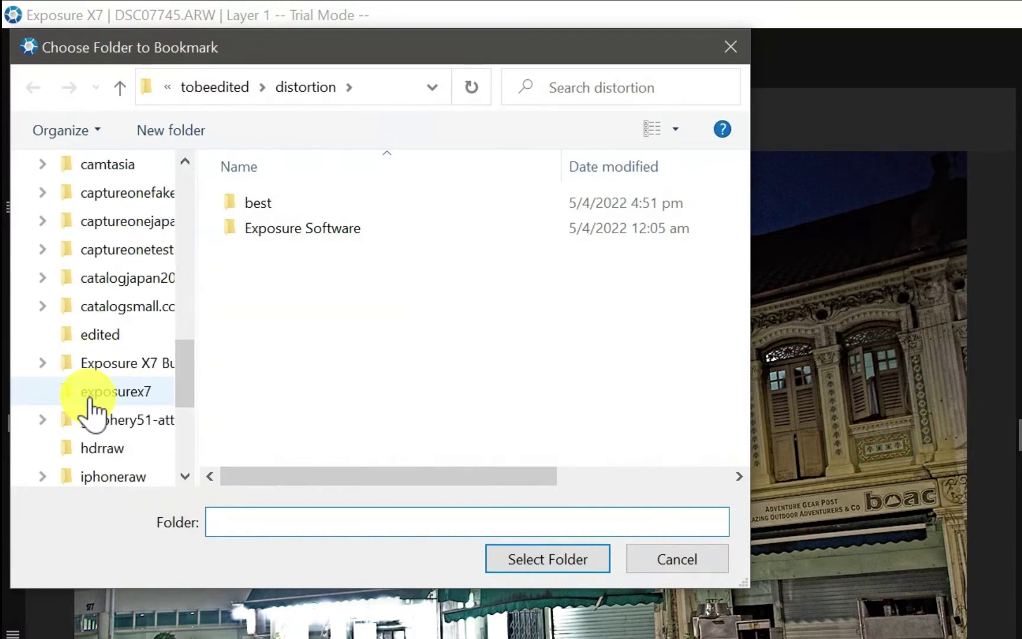
pyautogui.scroll(1, 89, 408)
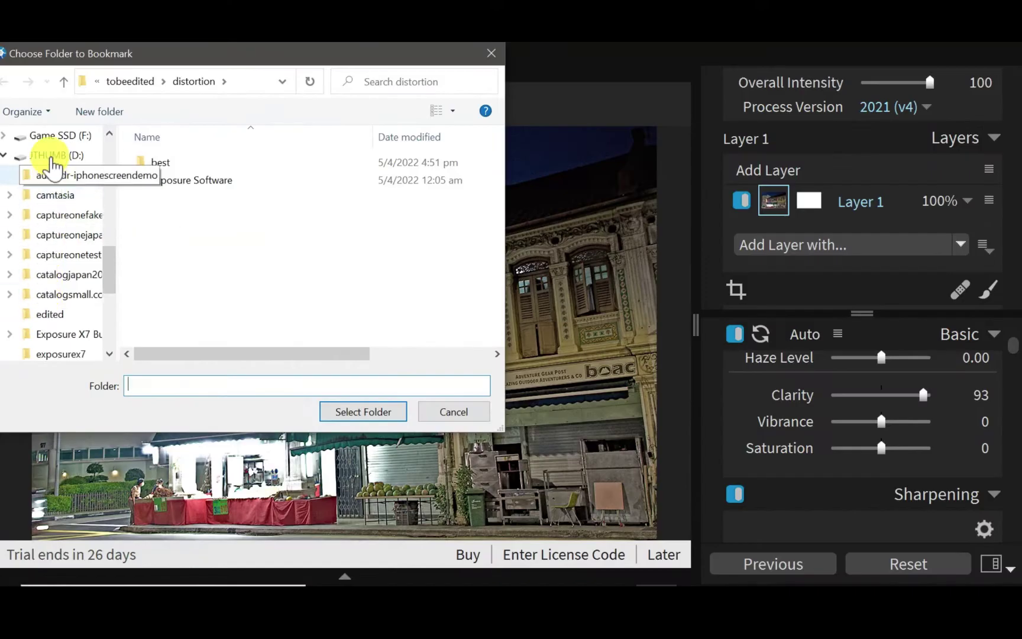
pyautogui.click(120, 87)
pyautogui.click(226, 339)
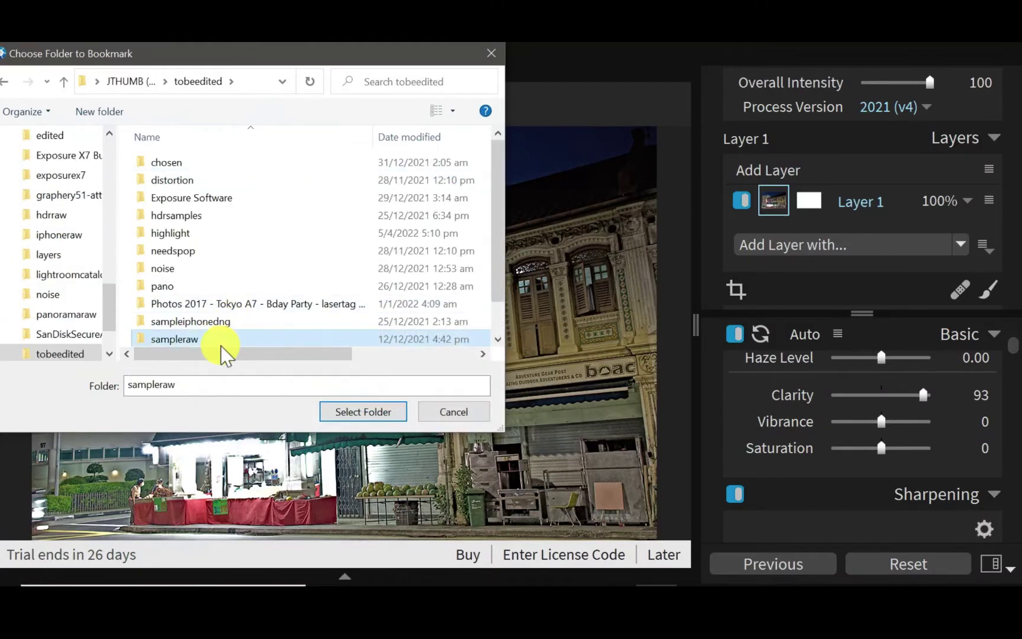
pyautogui.click(343, 414)
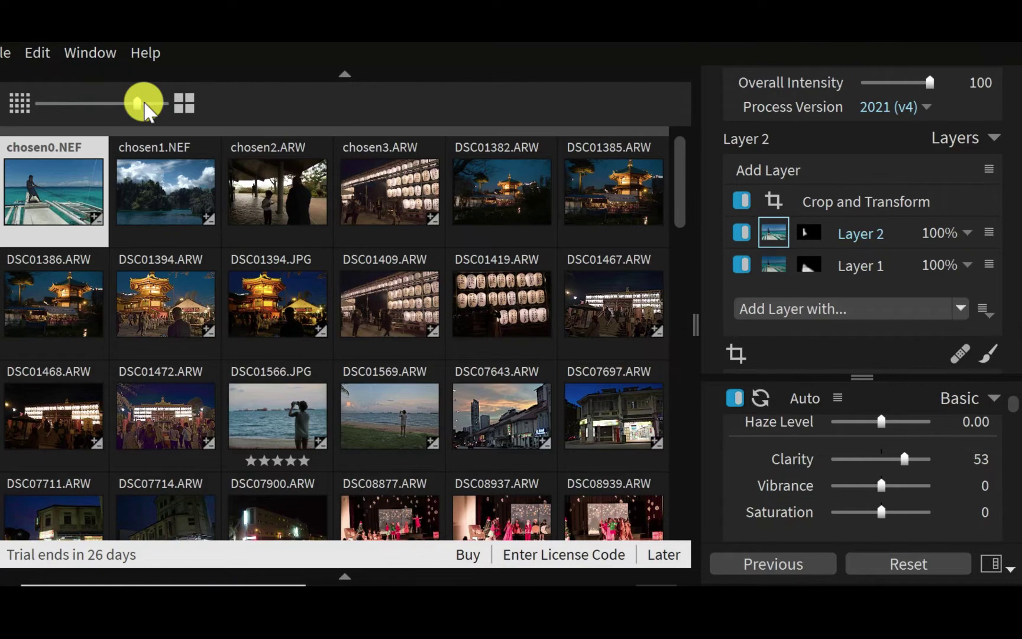
# Enlarge the grid thumbnails, browse the 74 images, and show the folders panel.
pyautogui.moveTo(141, 104); pyautogui.dragTo(158, 126)
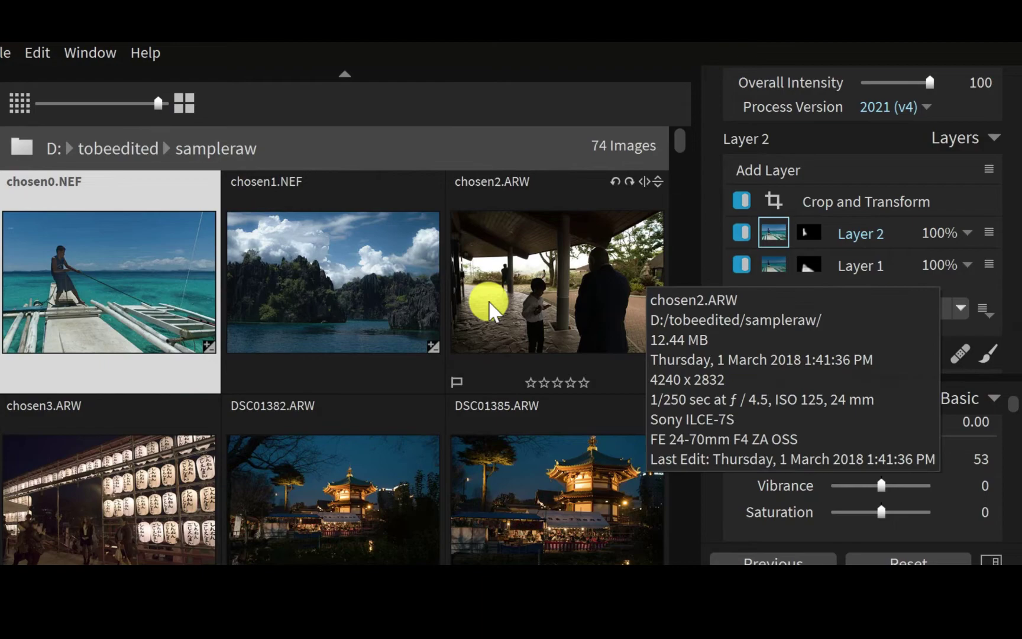
pyautogui.scroll(-5, 489, 302)
pyautogui.scroll(-2, 488, 304)
pyautogui.scroll(8, 489, 304)
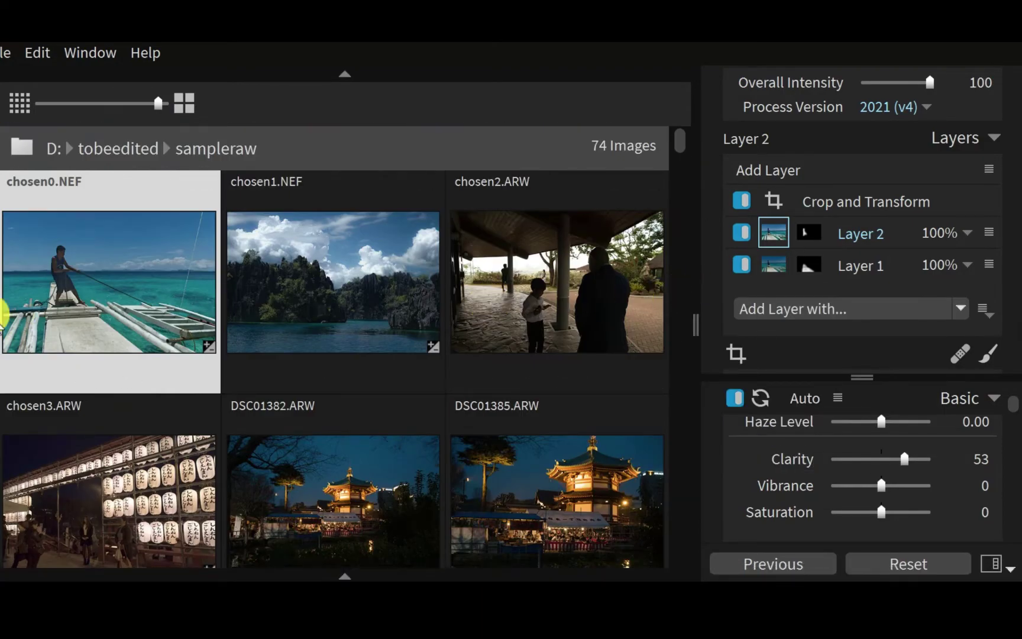
pyautogui.click(2, 313)
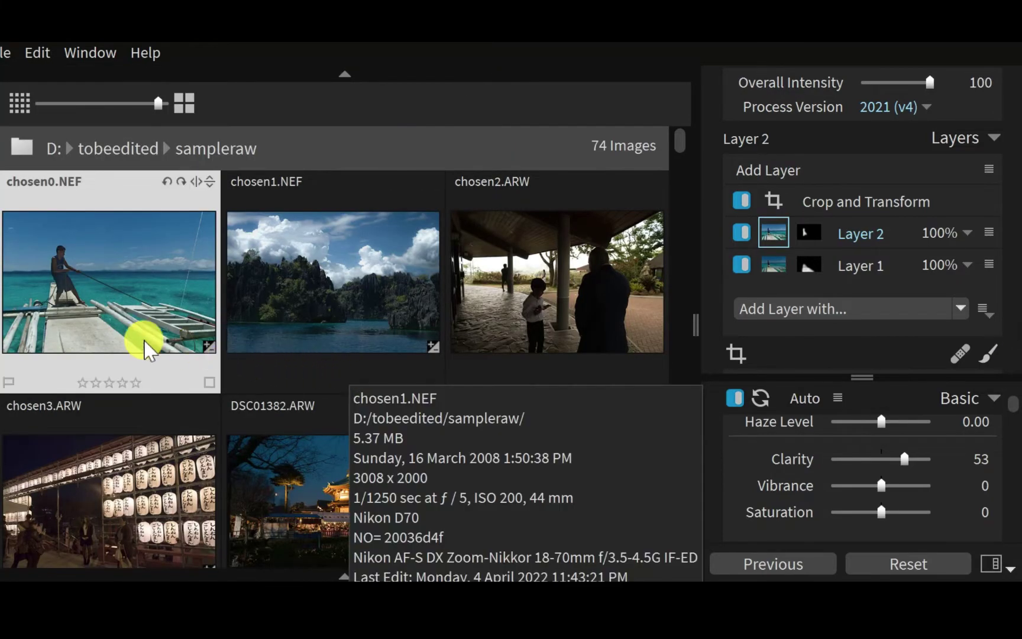
# Reveal the folders panel, then apply the five-star rating filter and clear it.
pyautogui.click(1, 316)
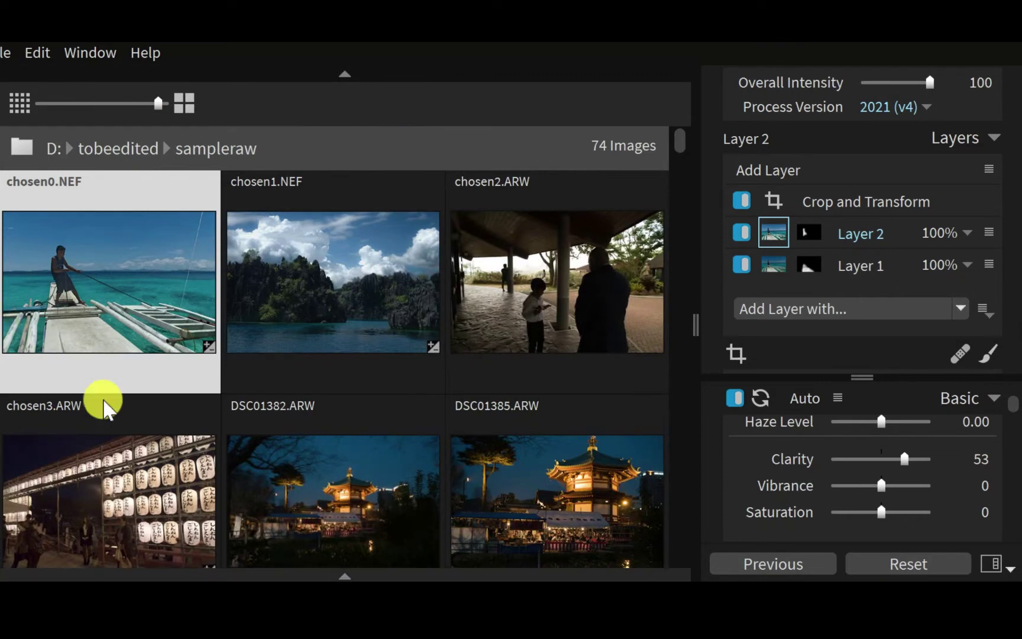
pyautogui.moveTo(346, 570)
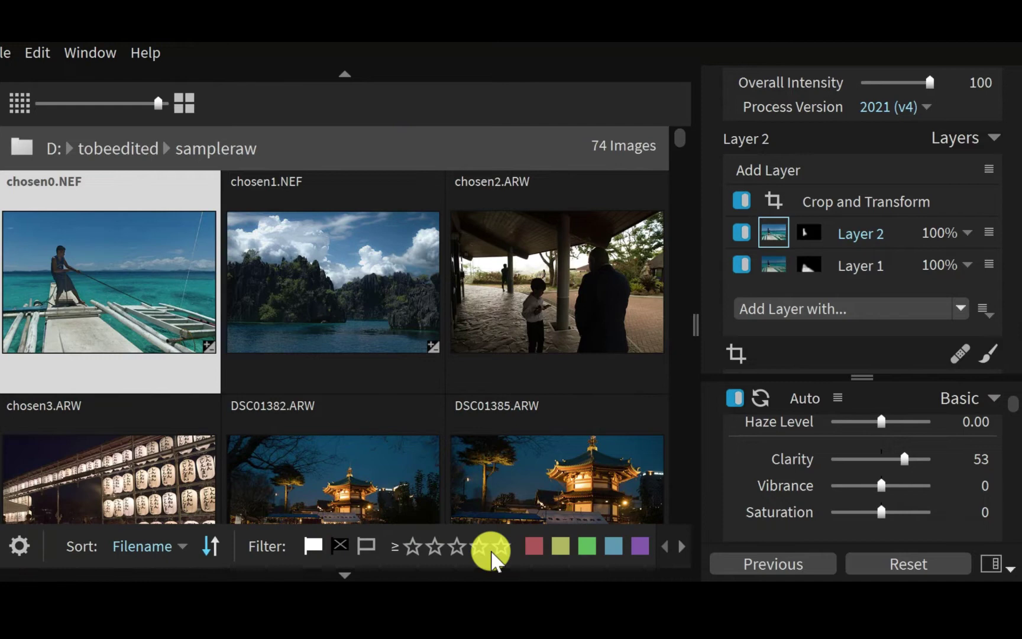
pyautogui.click(500, 558)
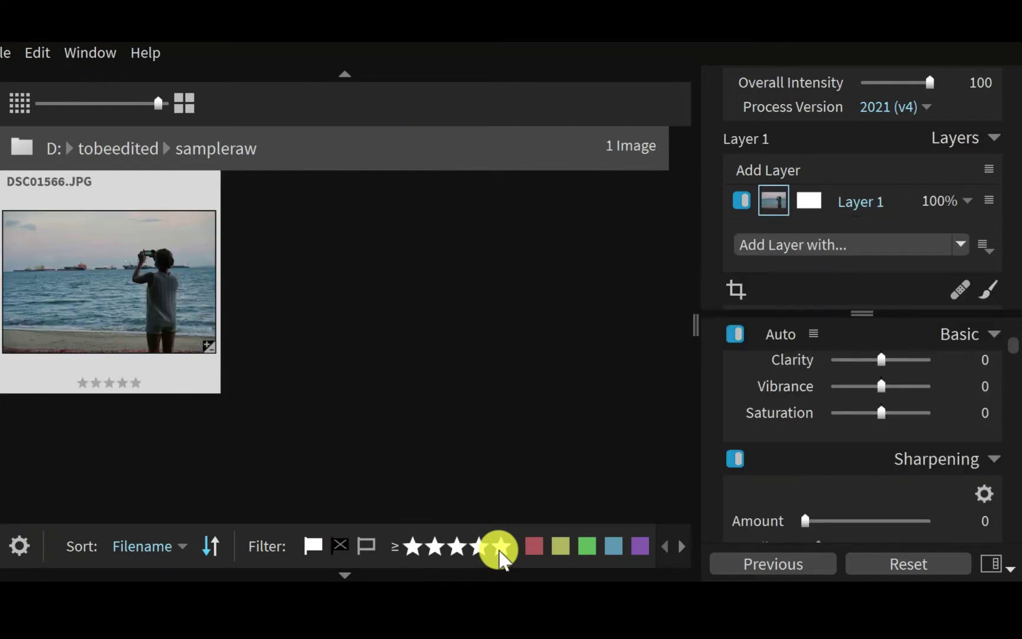
pyautogui.click(501, 559)
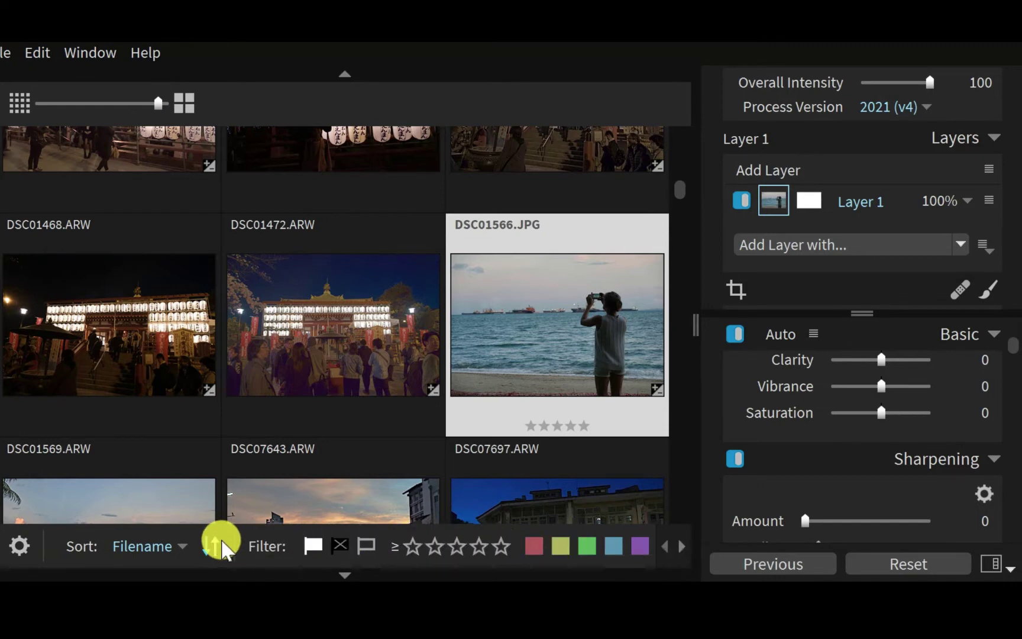
# Scroll through the sampleraw grid to locate DSC_0145.NEF.
pyautogui.moveTo(355, 287)
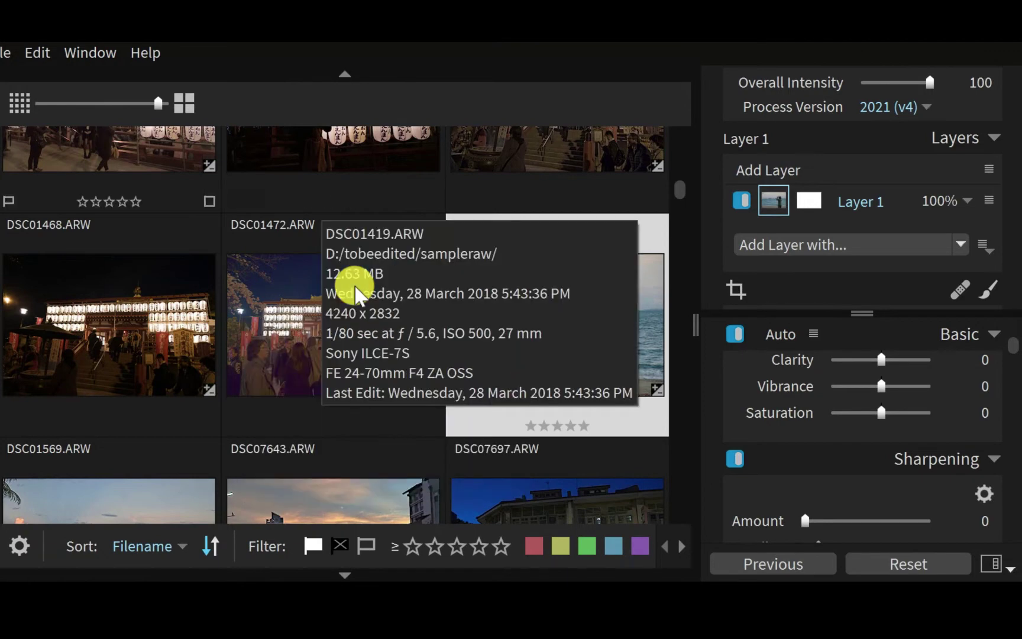
pyautogui.moveTo(490, 319)
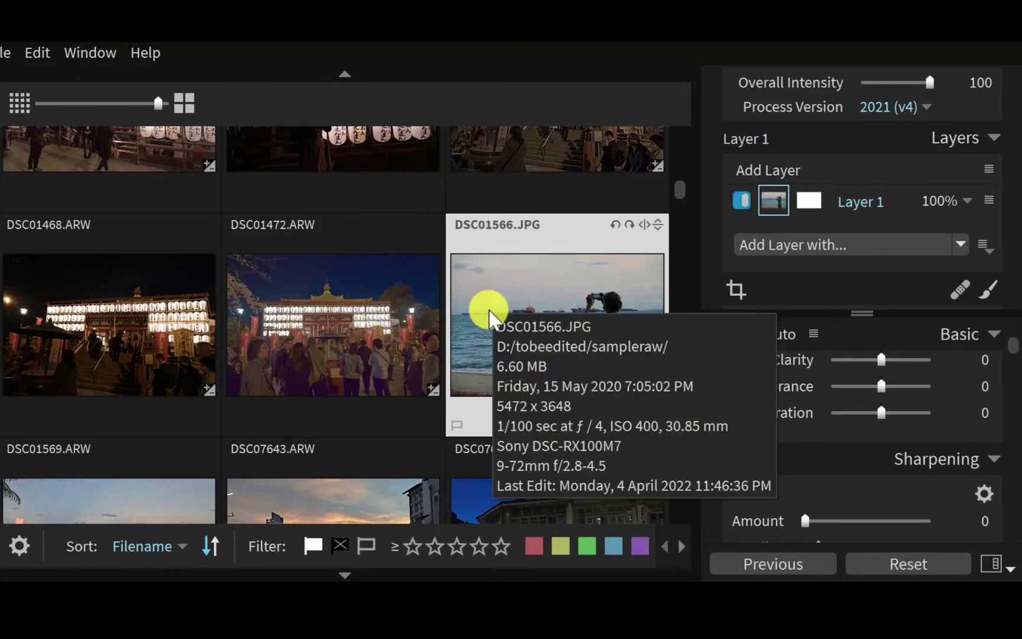
pyautogui.scroll(5, 1, 315)
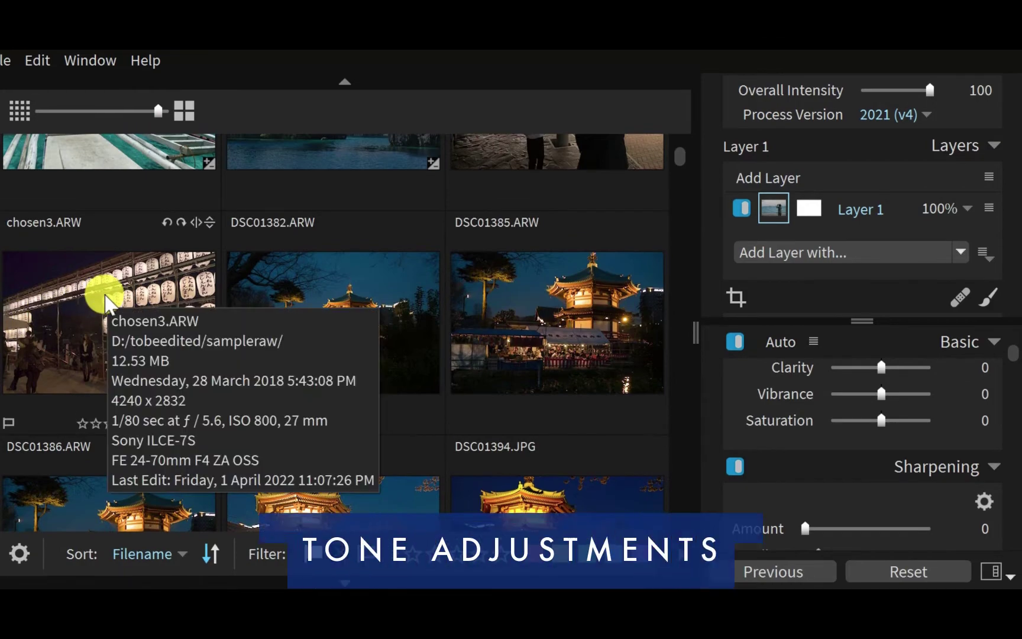
pyautogui.scroll(2, 104, 290)
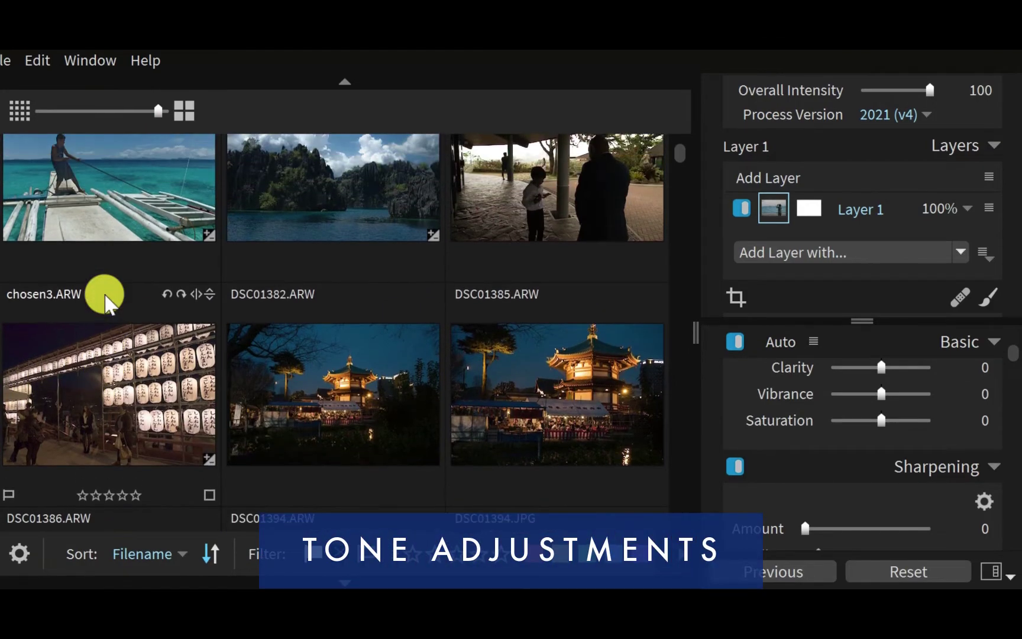
pyautogui.scroll(3, 105, 299)
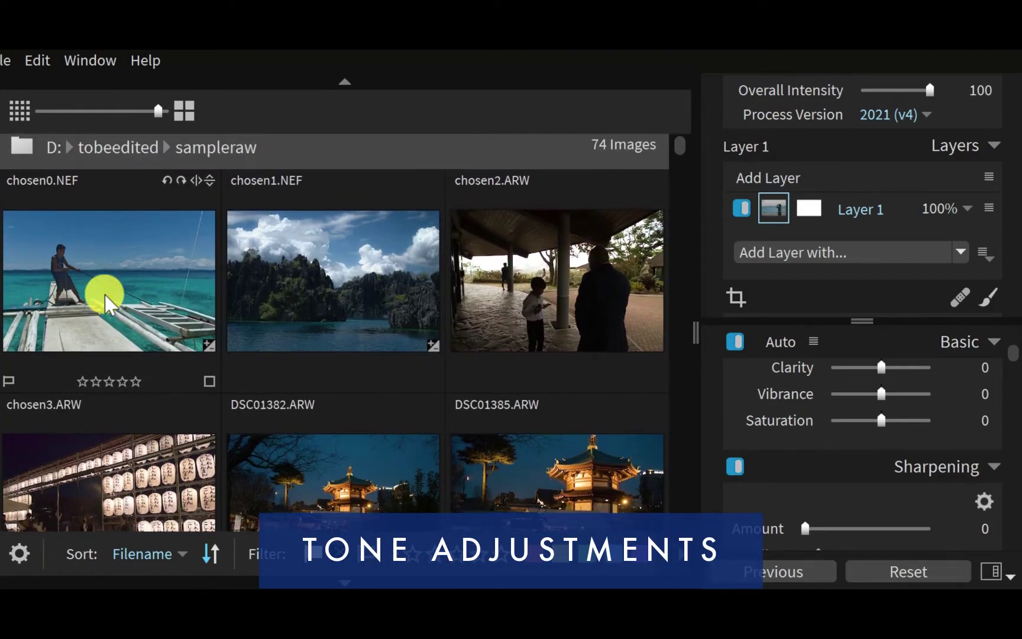
pyautogui.scroll(-10, 105, 301)
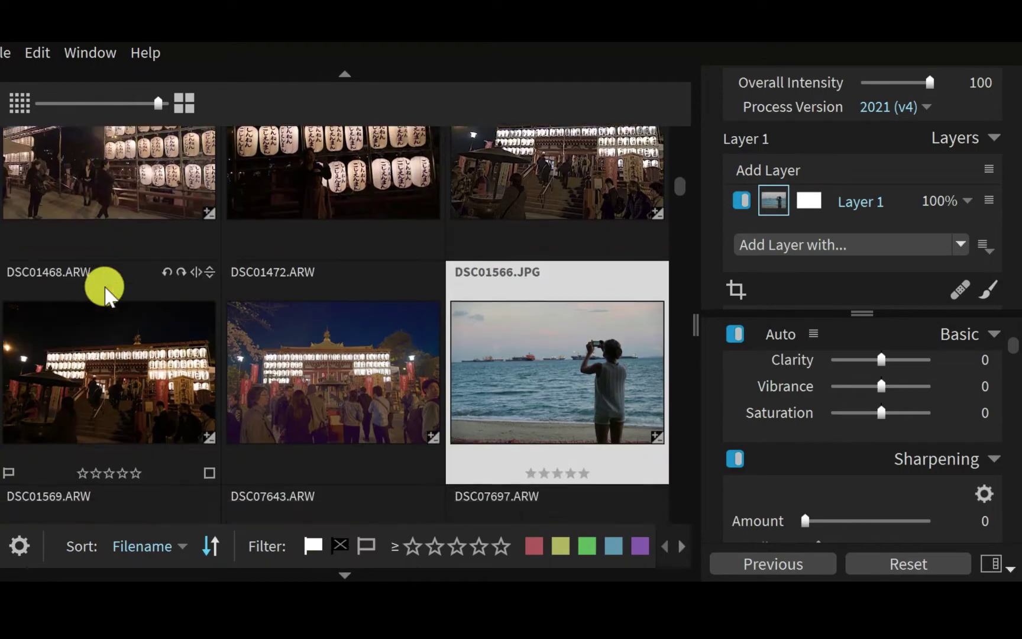
pyautogui.scroll(-10, 104, 286)
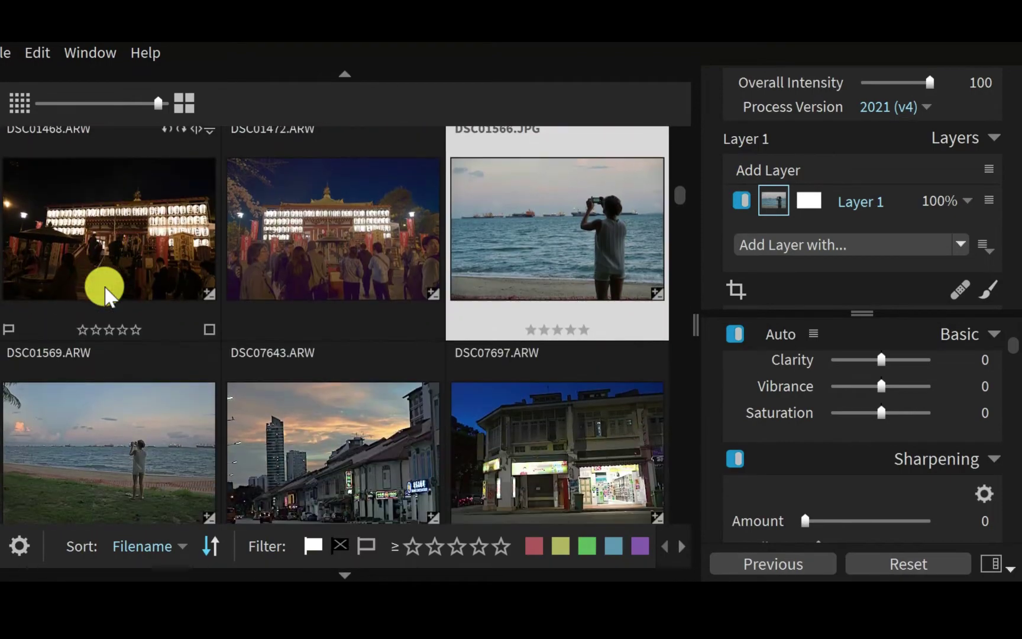
# Open the DSC_0145.NEF lagoon photo alone in single-image view.
pyautogui.click(513, 289)
pyautogui.doubleClick(512, 290)
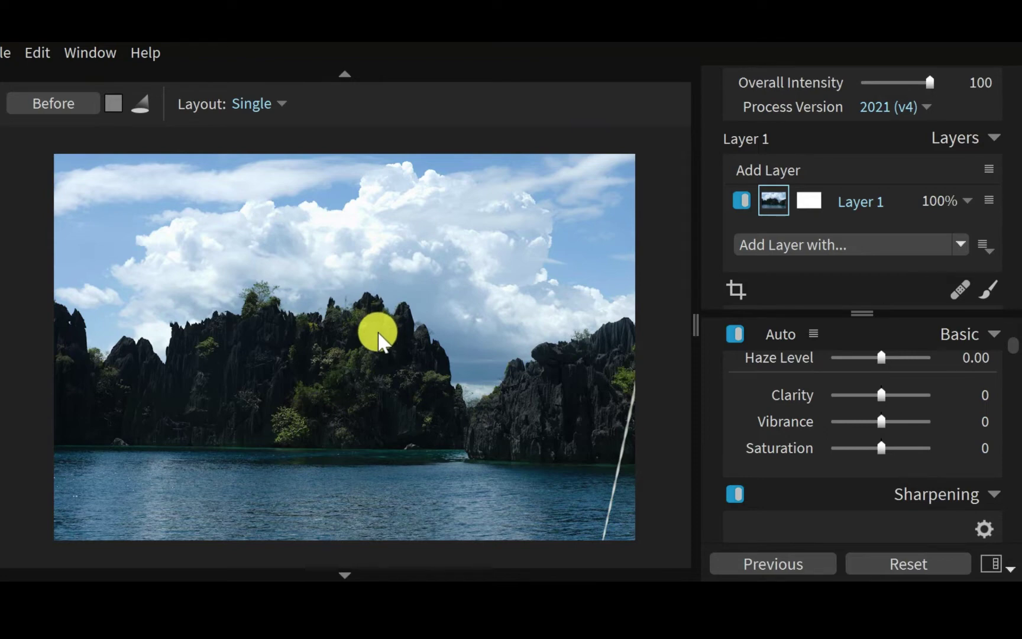
pyautogui.scroll(3, 900, 396)
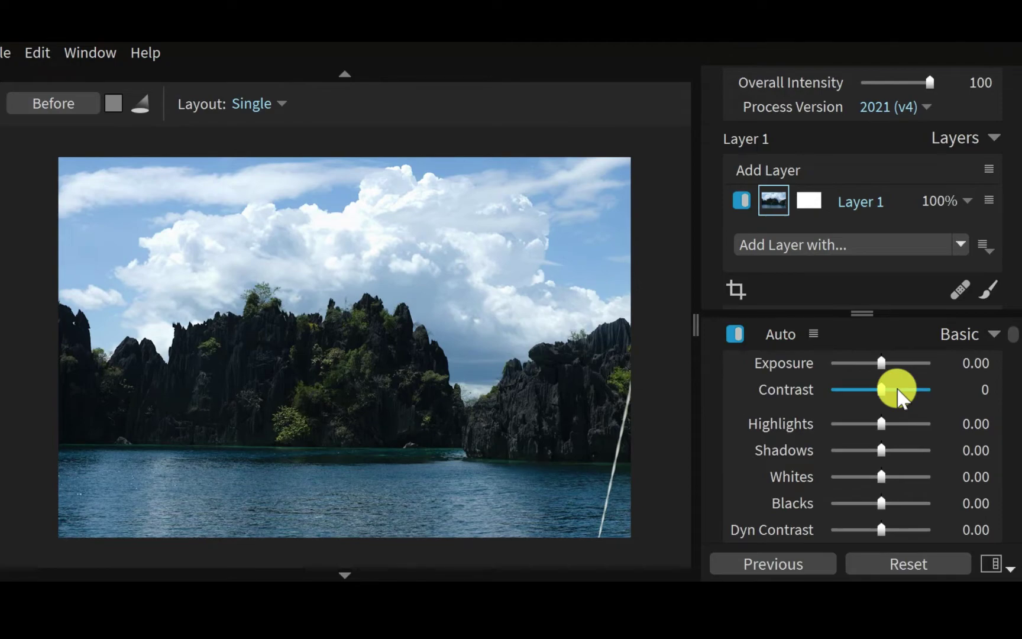
pyautogui.scroll(1, 761, 421)
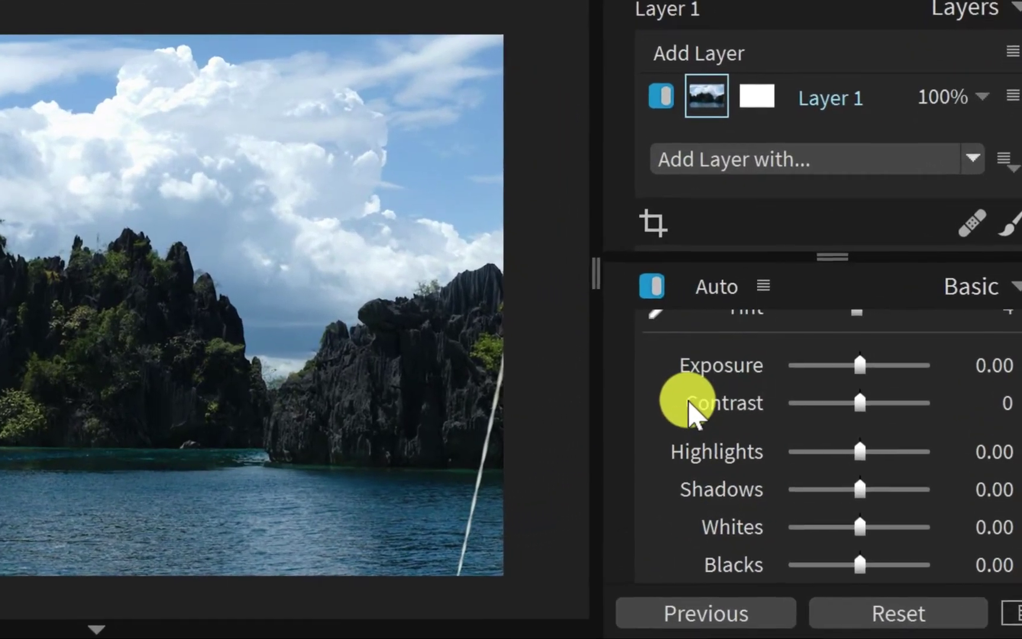
pyautogui.scroll(-1, 689, 408)
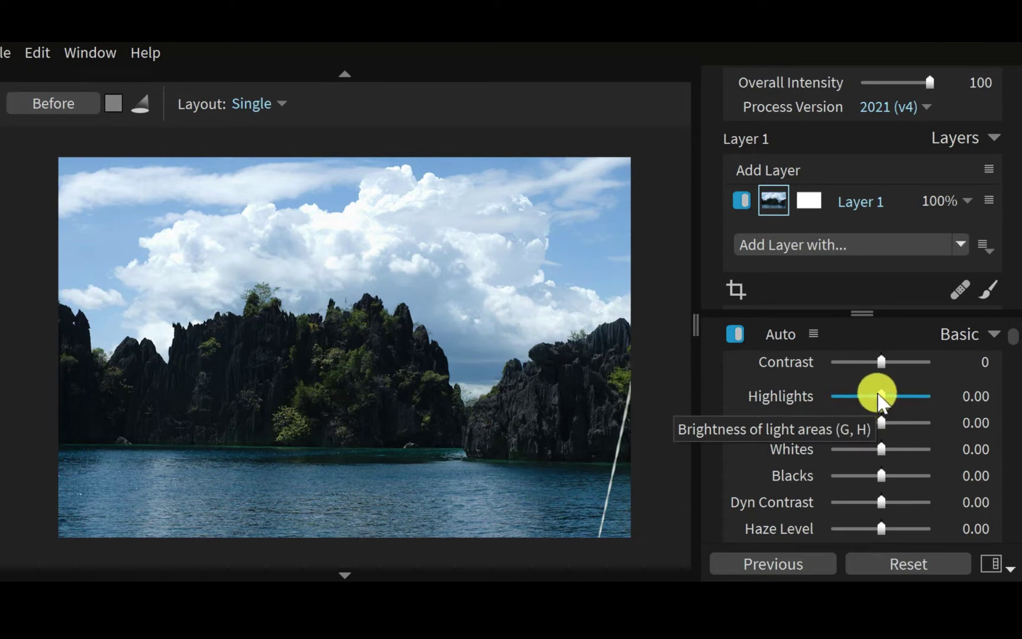
# Pull the lagoon photo's Highlights down to -81.18, then drag Shadows back down.
pyautogui.moveTo(880, 395)
pyautogui.mouseDown()
pyautogui.moveTo(849, 415)
pyautogui.moveTo(828, 399)
pyautogui.moveTo(887, 402)
pyautogui.moveTo(814, 402)
pyautogui.moveTo(880, 396)
pyautogui.mouseUp()
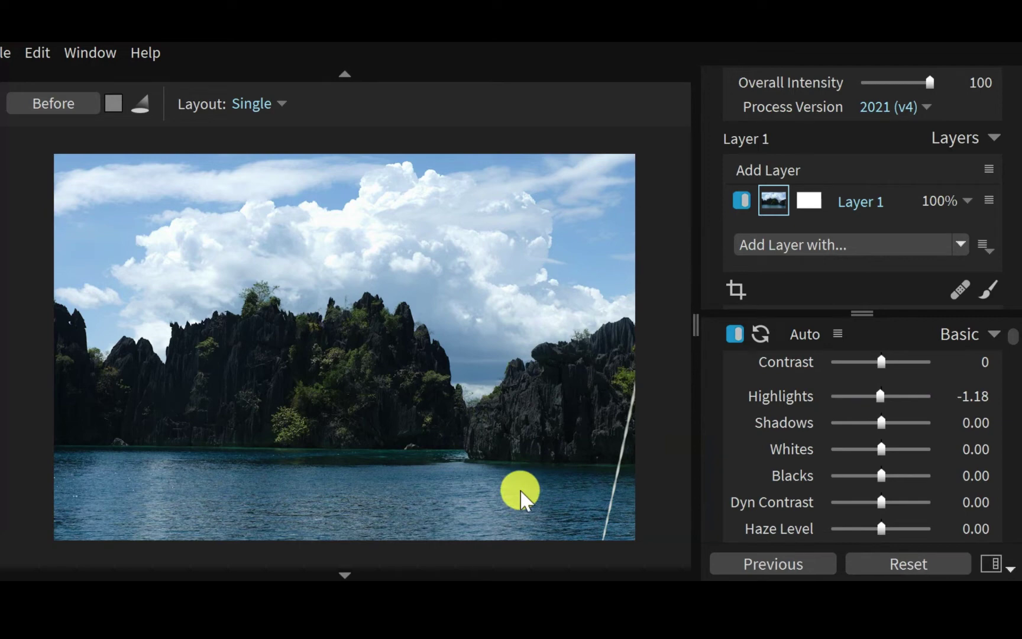
pyautogui.moveTo(880, 396)
pyautogui.mouseDown()
pyautogui.moveTo(890, 396)
pyautogui.moveTo(815, 394)
pyautogui.moveTo(822, 405)
pyautogui.moveTo(886, 397)
pyautogui.mouseUp()
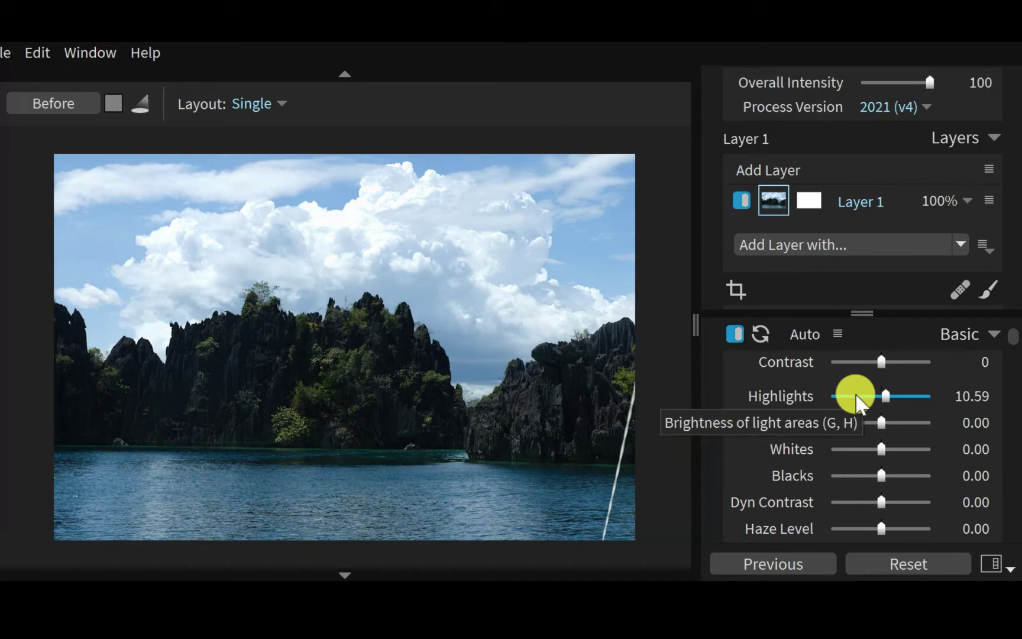
pyautogui.moveTo(886, 397); pyautogui.dragTo(880, 423)
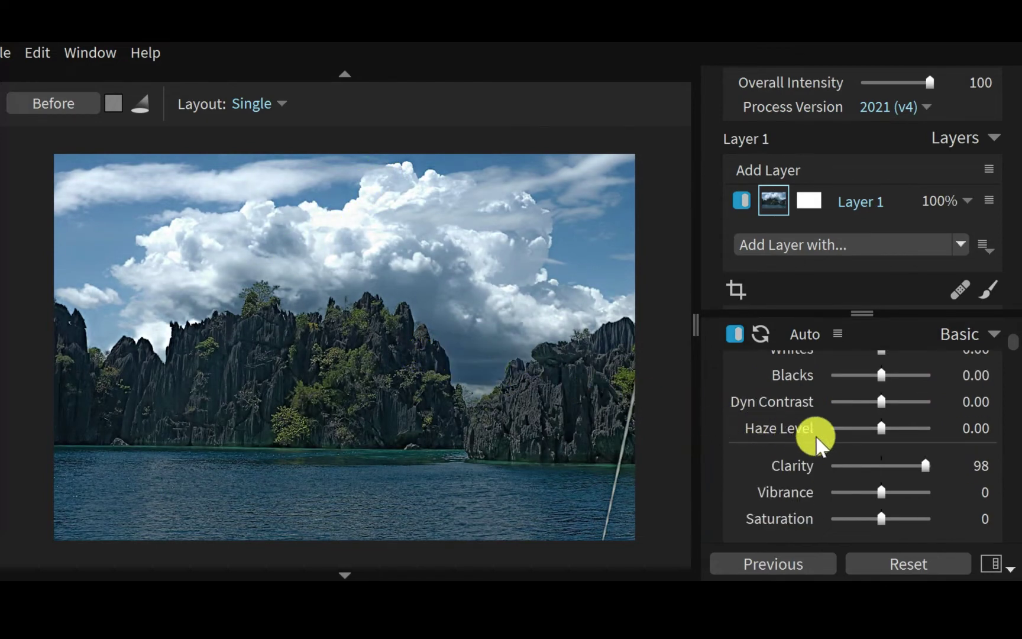
pyautogui.scroll(3, 815, 438)
pyautogui.scroll(2, 815, 437)
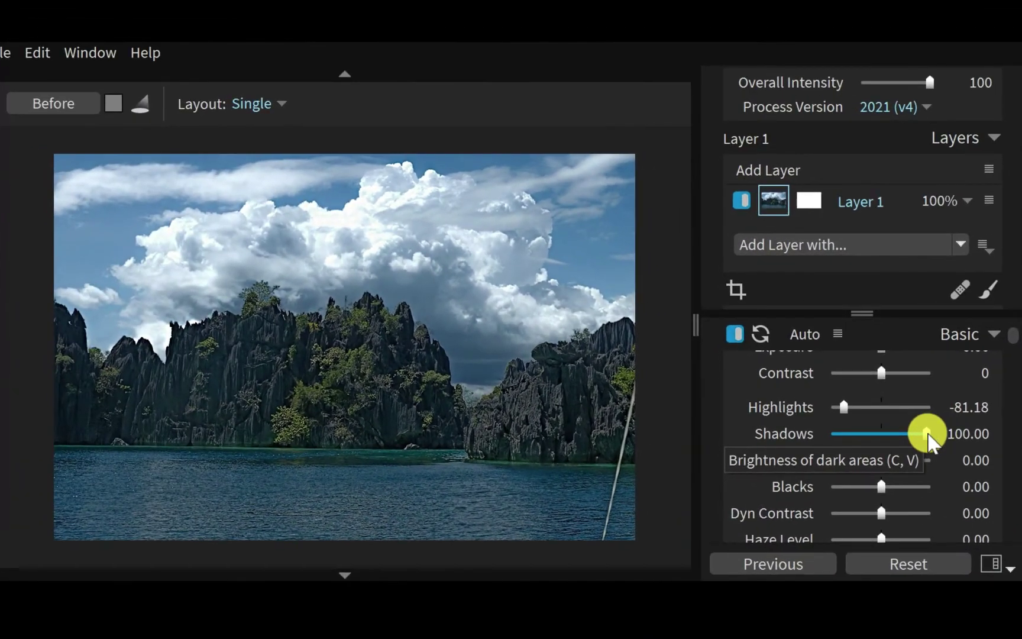
pyautogui.moveTo(933, 466); pyautogui.dragTo(952, 442)
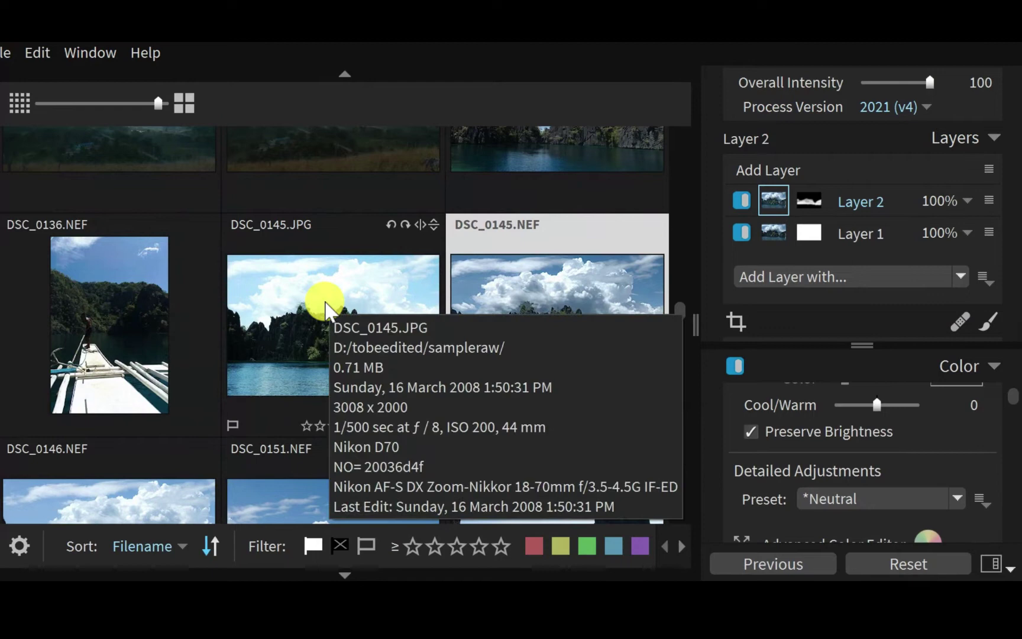
# Open DSC_0145.JPG alone, set Highlights to -8.24 and Shadows to 100.
pyautogui.doubleClick(325, 308)
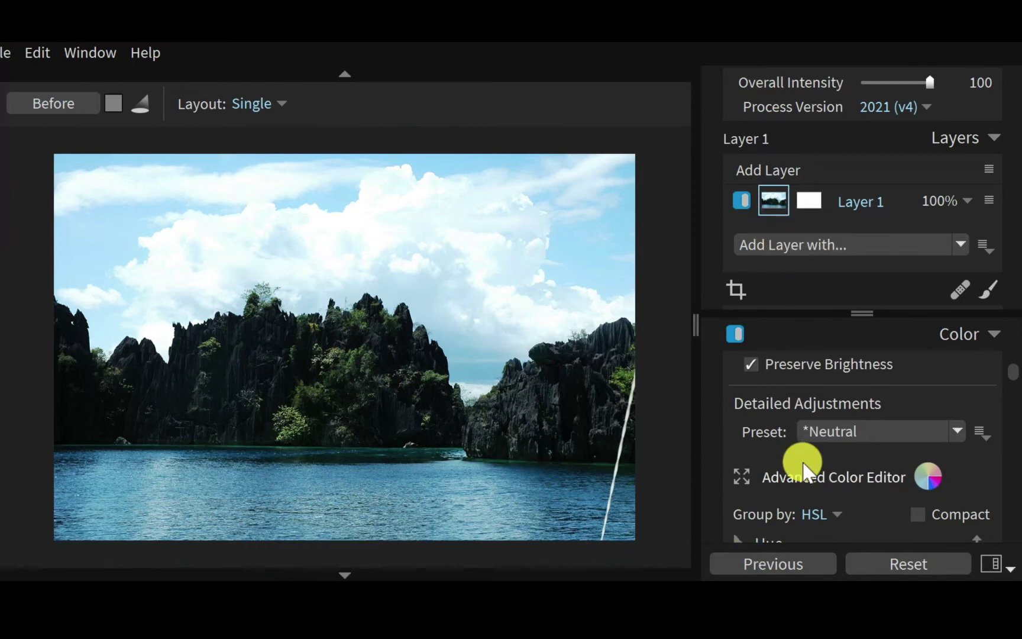
pyautogui.scroll(-3, 800, 463)
pyautogui.scroll(3, 839, 438)
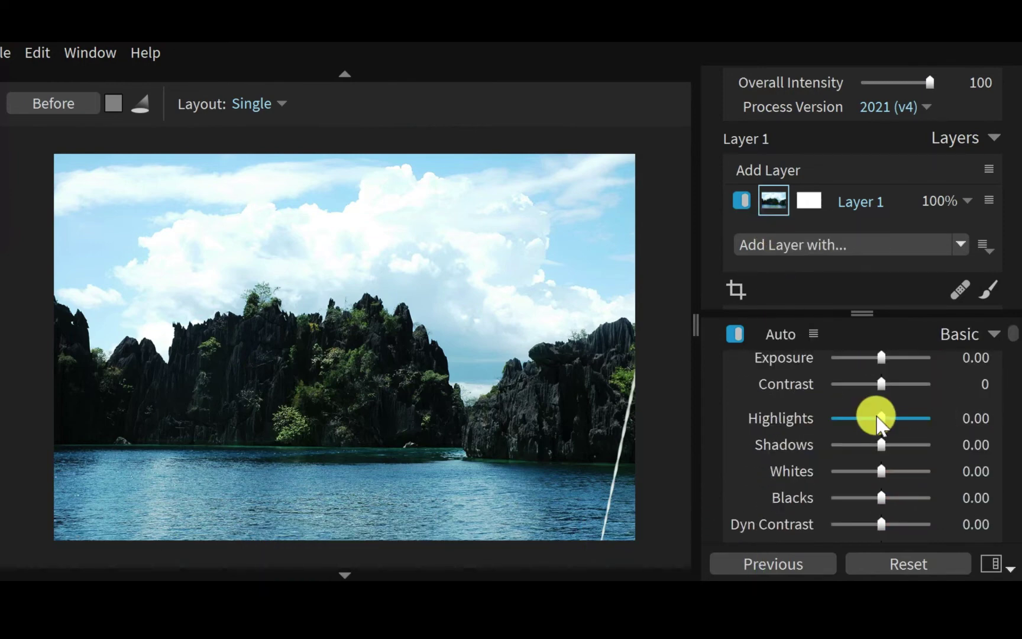
pyautogui.moveTo(880, 417)
pyautogui.mouseDown()
pyautogui.moveTo(797, 421)
pyautogui.moveTo(896, 430)
pyautogui.moveTo(791, 420)
pyautogui.moveTo(860, 418)
pyautogui.moveTo(782, 418)
pyautogui.moveTo(881, 432)
pyautogui.moveTo(876, 422)
pyautogui.mouseUp()
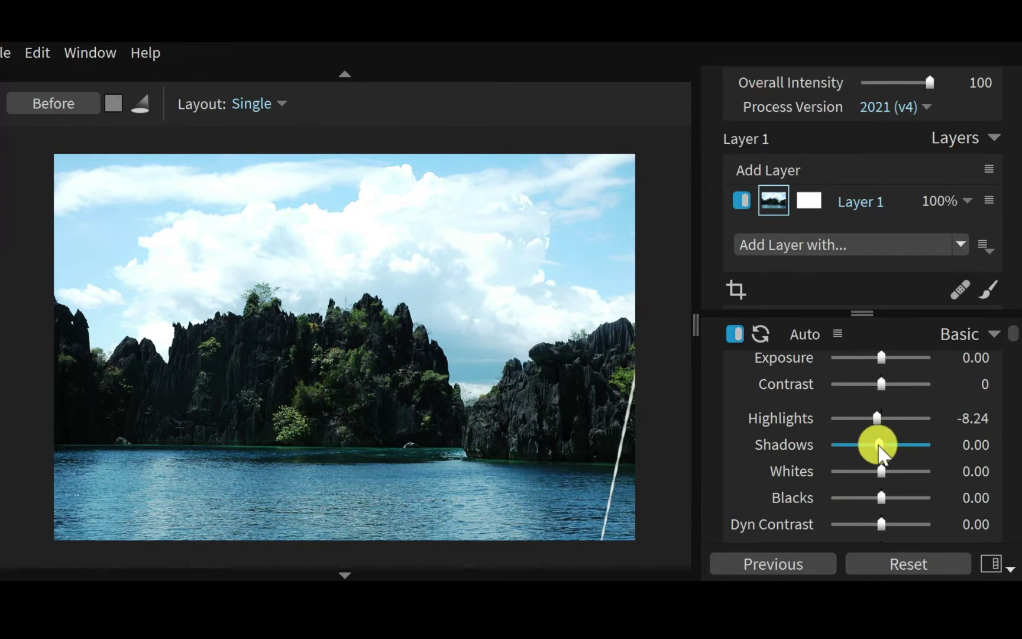
pyautogui.moveTo(879, 447); pyautogui.dragTo(958, 448)
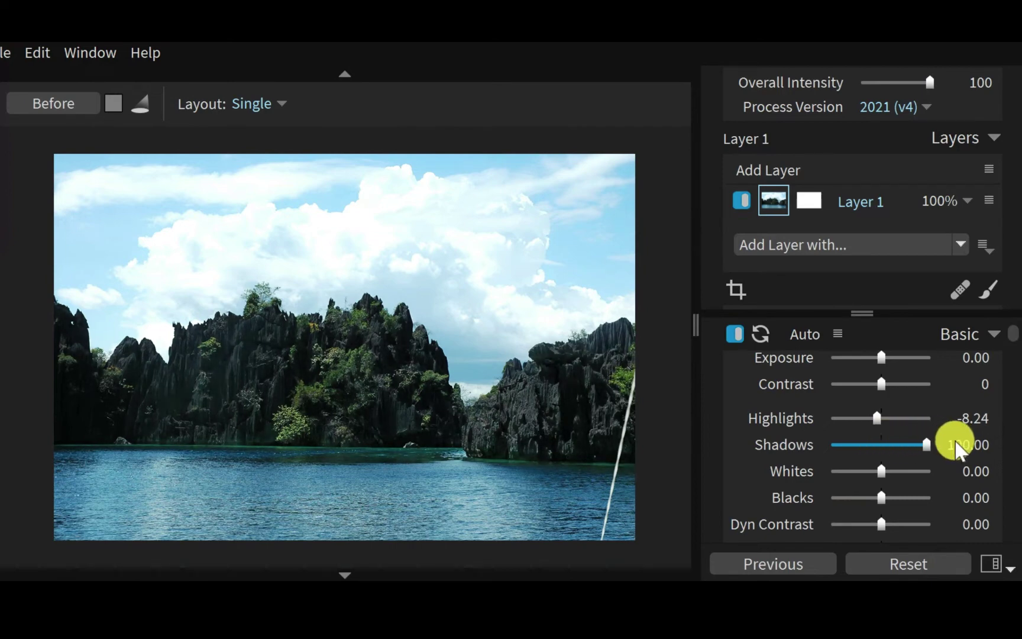
pyautogui.moveTo(956, 450); pyautogui.dragTo(926, 445)
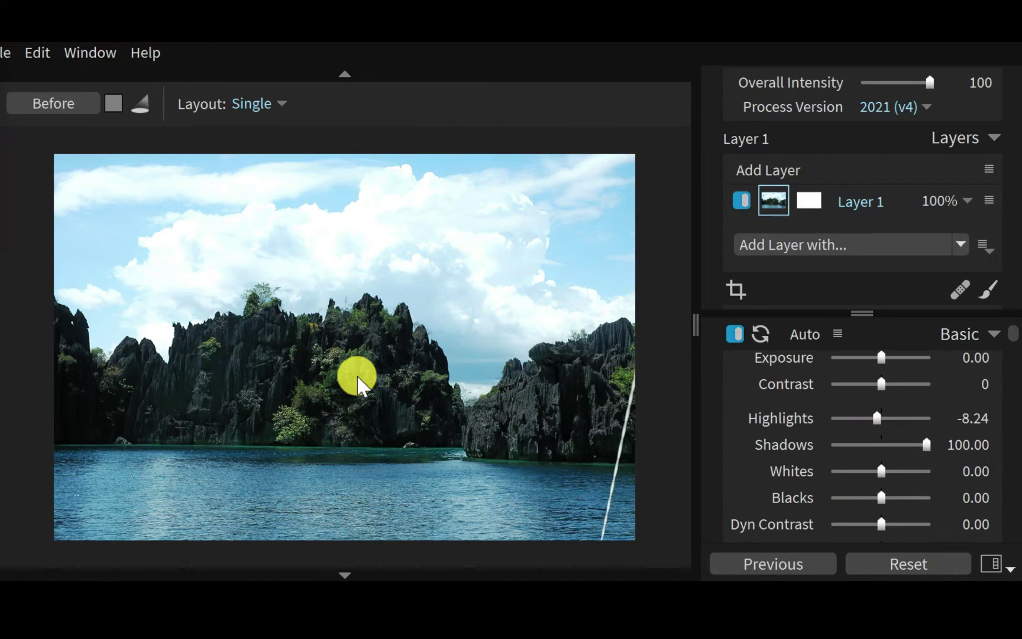
# Try several Blacks values, then set Blacks to its maximum of 100.
pyautogui.moveTo(881, 497)
pyautogui.mouseDown()
pyautogui.moveTo(942, 495)
pyautogui.moveTo(899, 502)
pyautogui.mouseUp()
pyautogui.scroll(10, 899, 502)
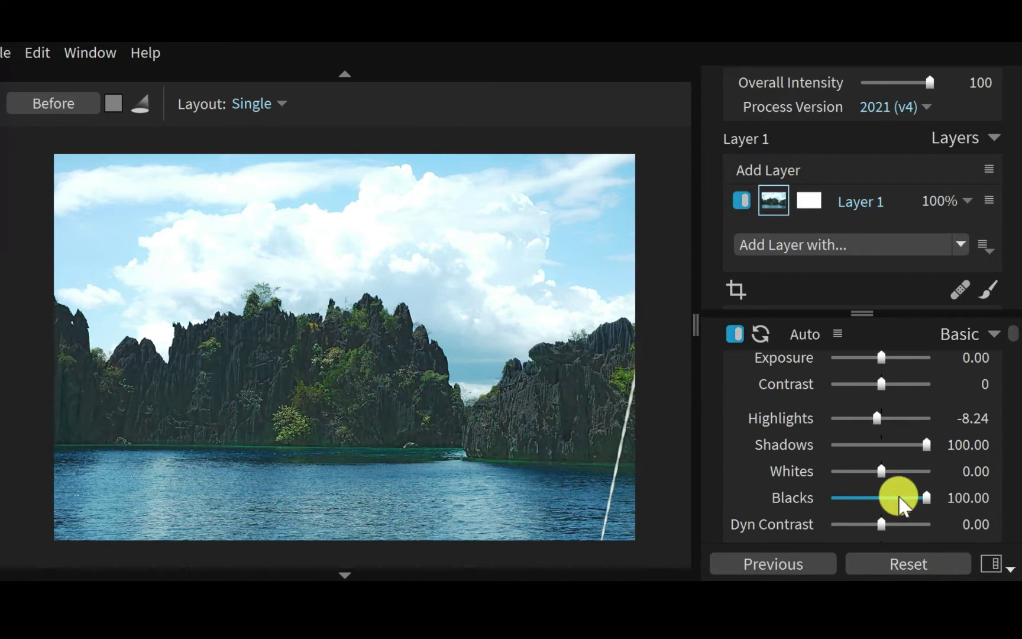
pyautogui.scroll(-15, 899, 502)
pyautogui.click(930, 499)
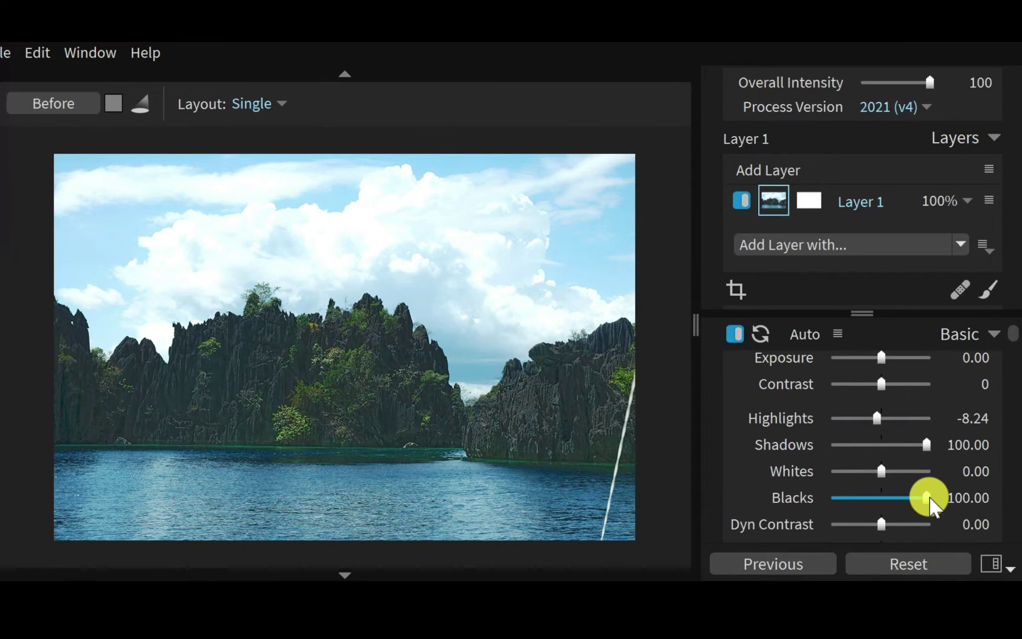
pyautogui.scroll(-10, 930, 500)
pyautogui.scroll(5, 933, 497)
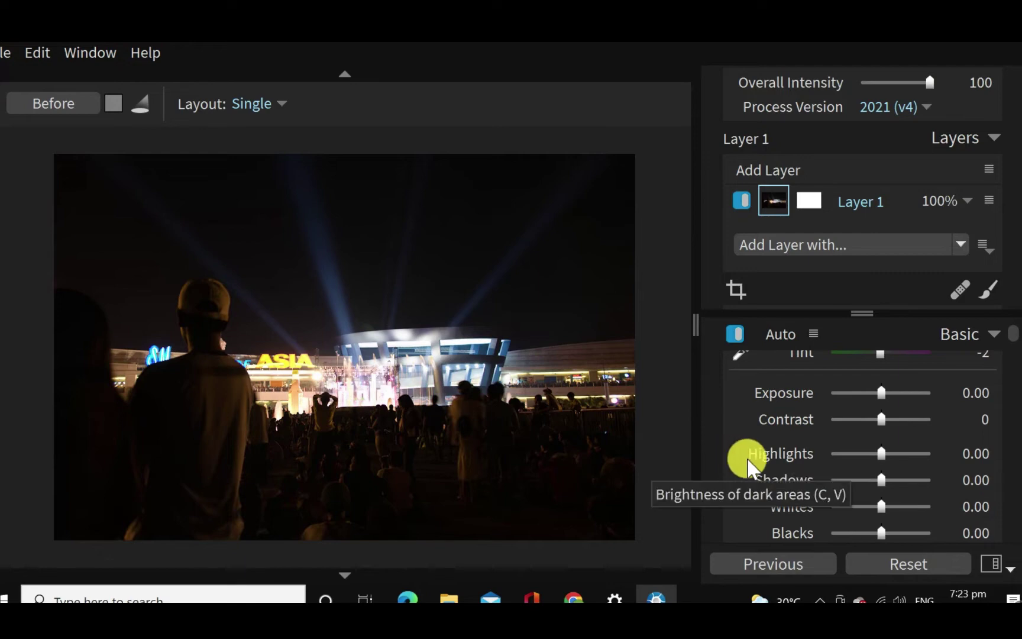
# On the night concert photo, lift Shadows and pull Highlights down to -100.
pyautogui.moveTo(877, 478); pyautogui.dragTo(978, 482)
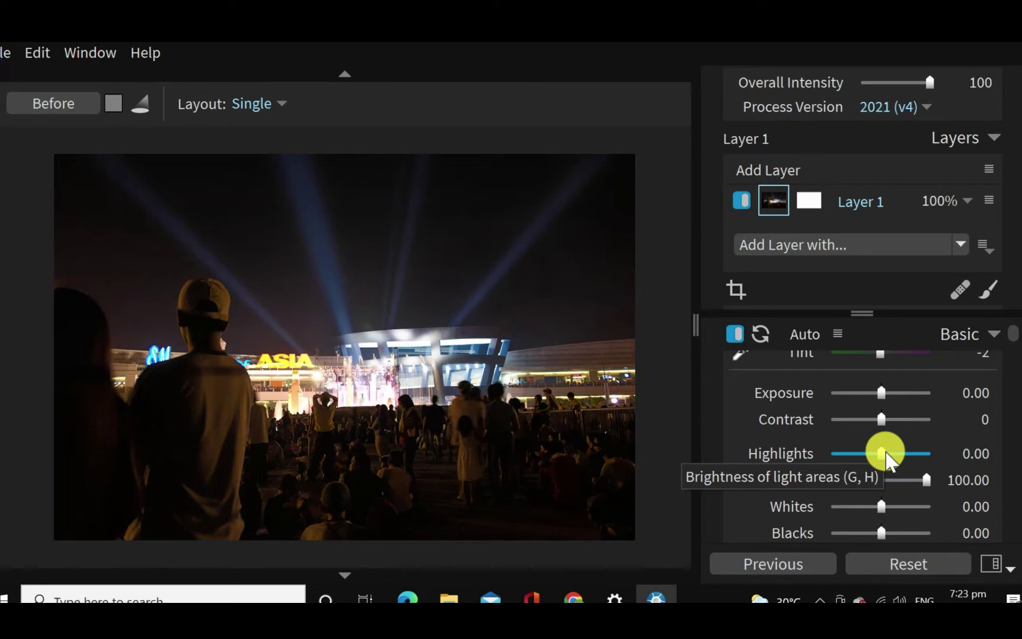
pyautogui.moveTo(883, 454); pyautogui.dragTo(829, 458)
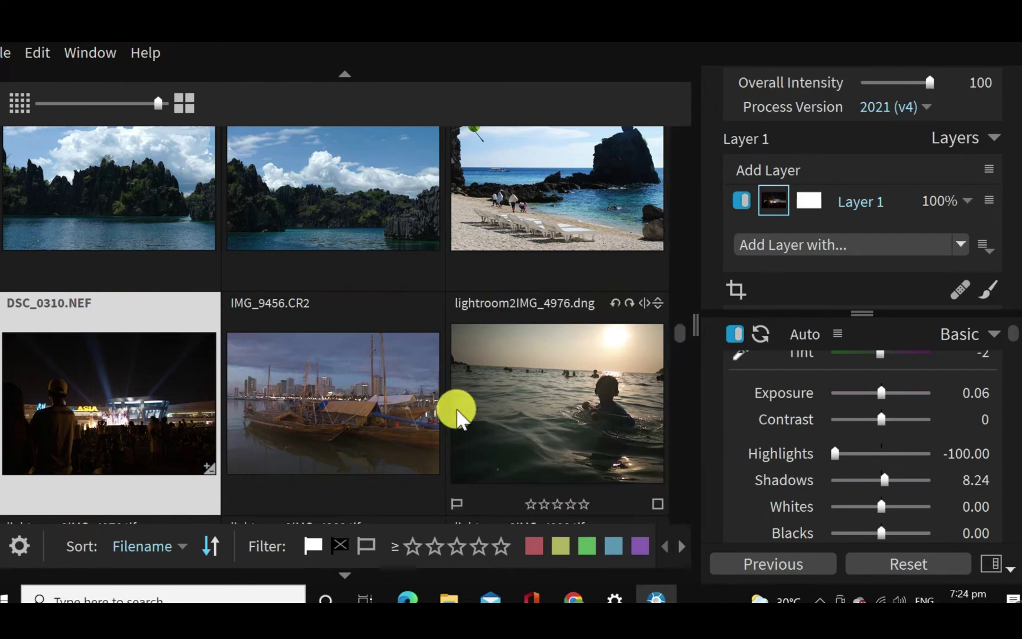
# Scroll through the sample thumbnails toward the temple photo.
pyautogui.moveTo(457, 416)
pyautogui.scroll(-3, 457, 413)
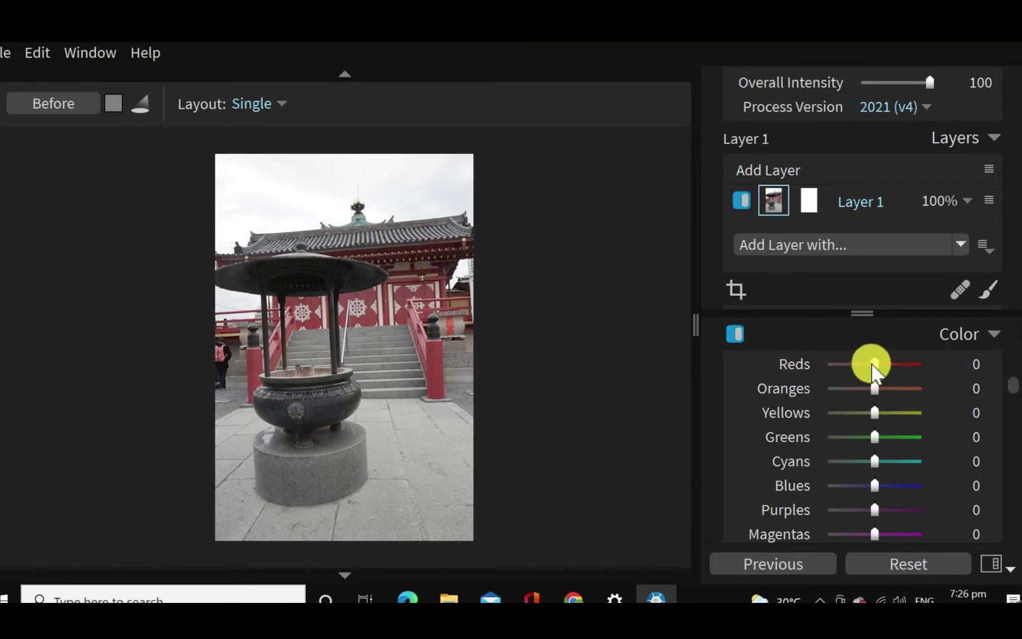
# Test a Reds HSL adjustment on the temple photo and strengthen Blues in the sky and sea.
pyautogui.moveTo(872, 363); pyautogui.dragTo(950, 382)
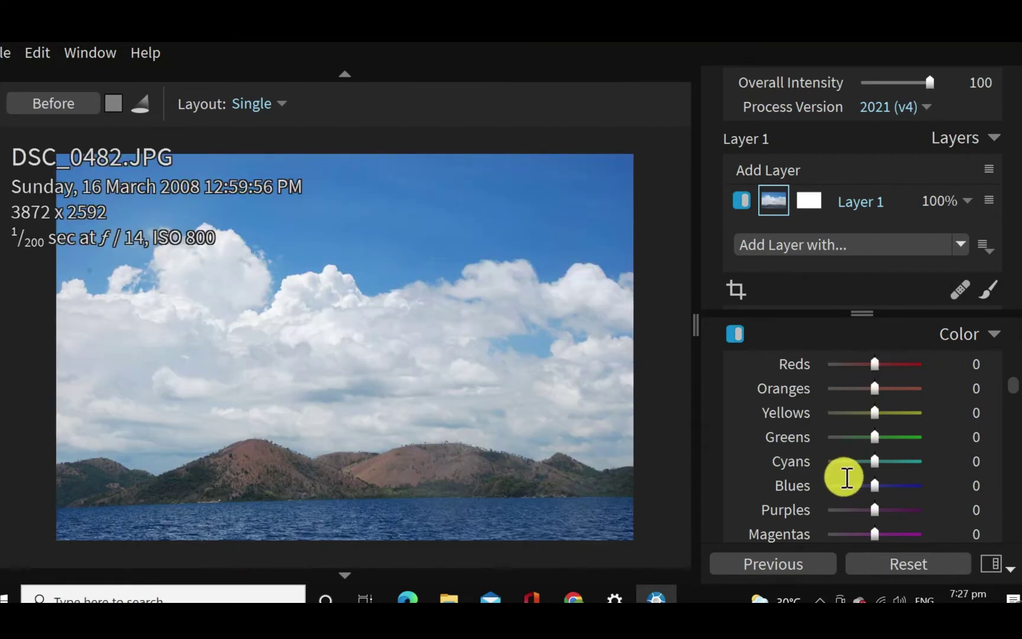
pyautogui.moveTo(873, 483); pyautogui.dragTo(931, 491)
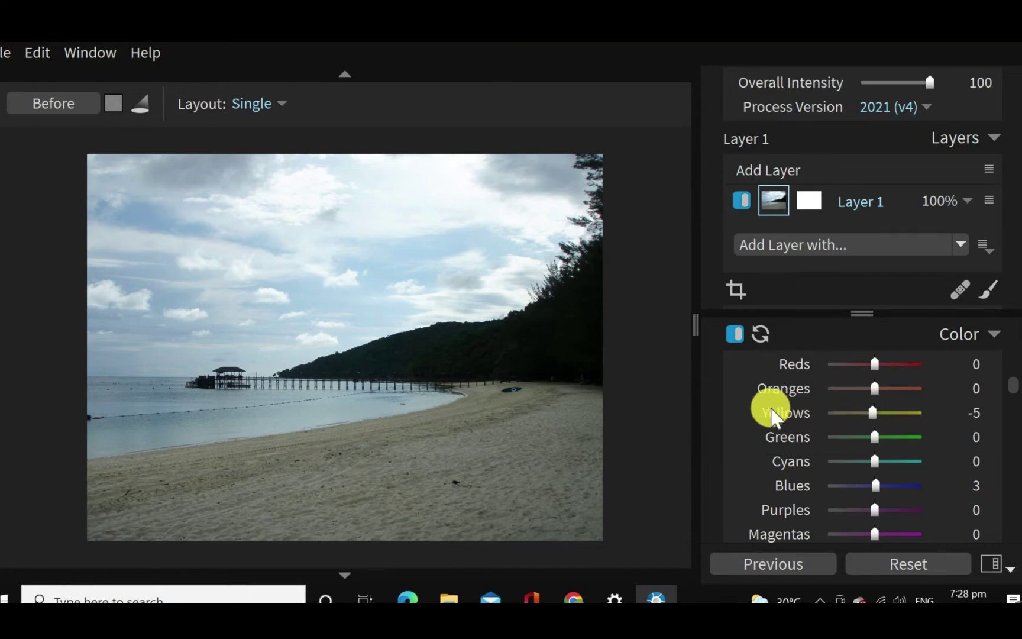
pyautogui.scroll(5, 749, 414)
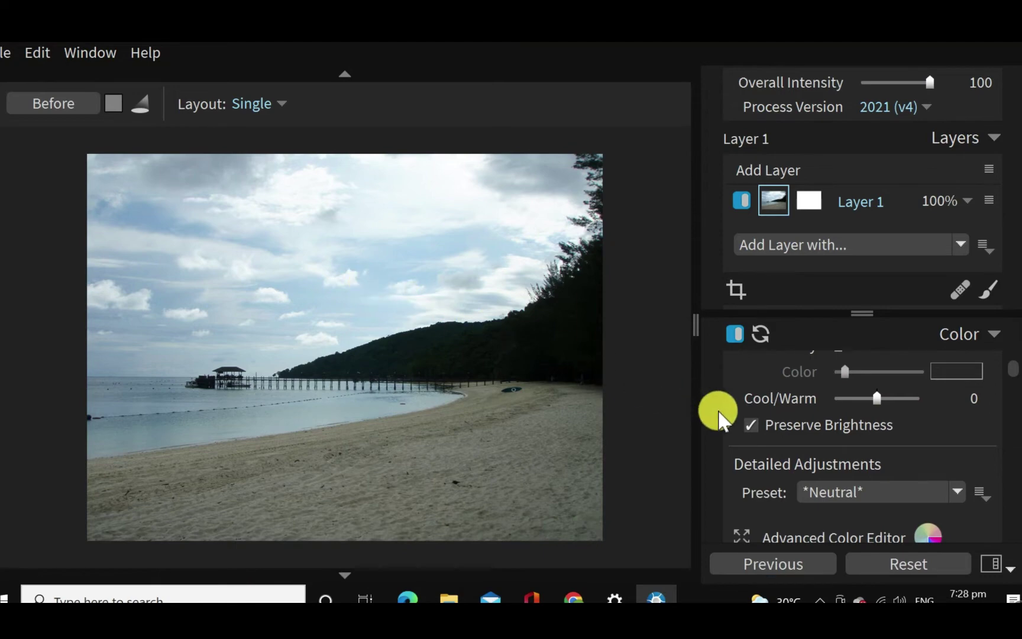
# Sweep the beach photo's Haze Level between -100 and positive values, settling at -3.53.
pyautogui.scroll(10, 718, 414)
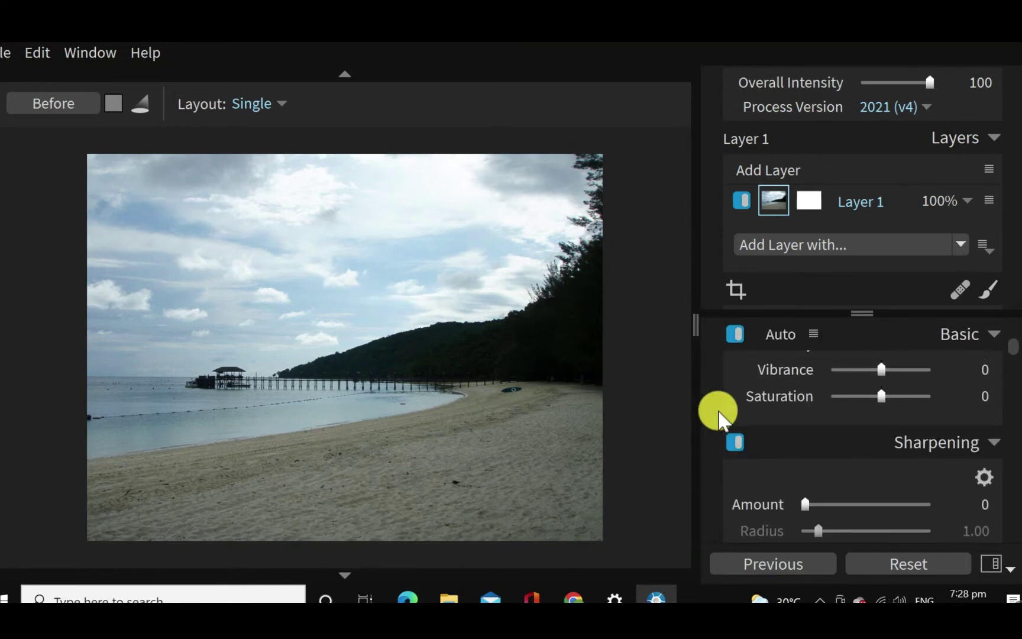
pyautogui.scroll(4, 718, 414)
pyautogui.moveTo(881, 426)
pyautogui.mouseDown()
pyautogui.moveTo(856, 425)
pyautogui.moveTo(879, 428)
pyautogui.mouseUp()
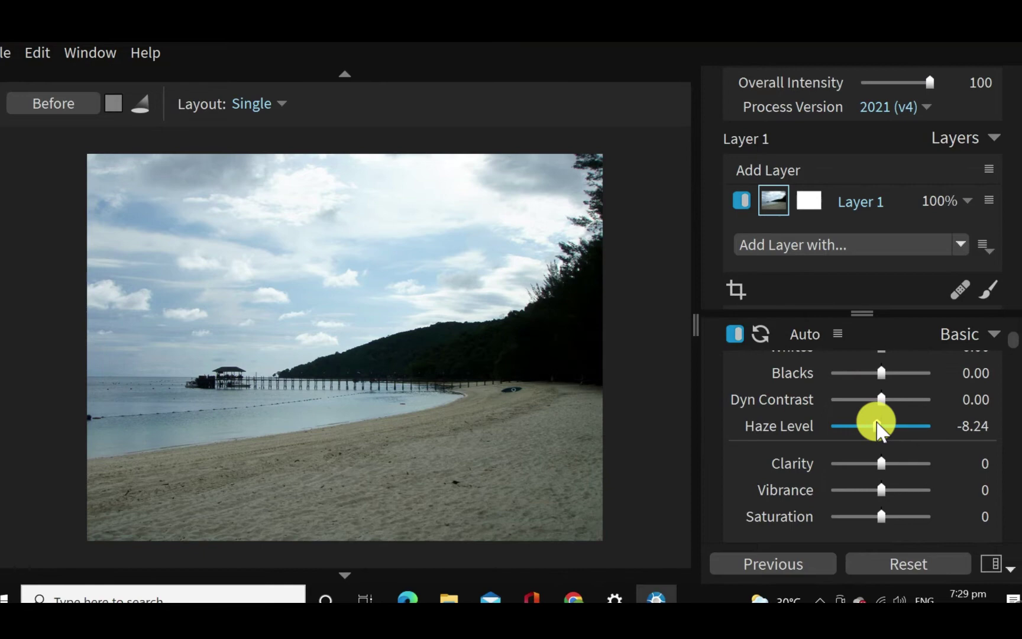
pyautogui.moveTo(877, 426)
pyautogui.mouseDown()
pyautogui.moveTo(851, 424)
pyautogui.moveTo(880, 426)
pyautogui.mouseUp()
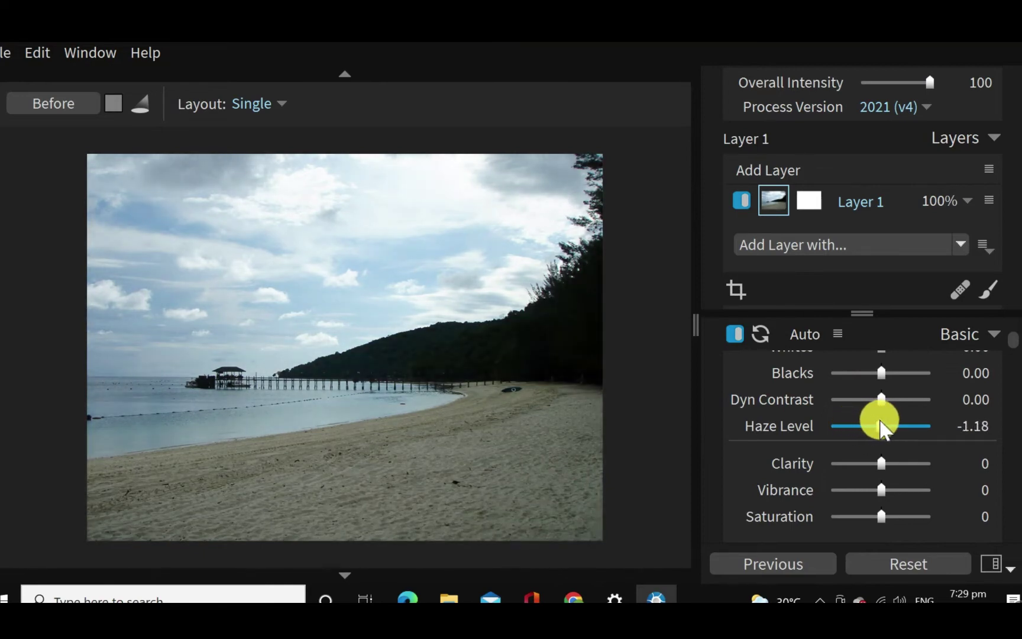
pyautogui.moveTo(879, 423)
pyautogui.mouseDown()
pyautogui.moveTo(844, 429)
pyautogui.moveTo(881, 422)
pyautogui.moveTo(862, 427)
pyautogui.mouseUp()
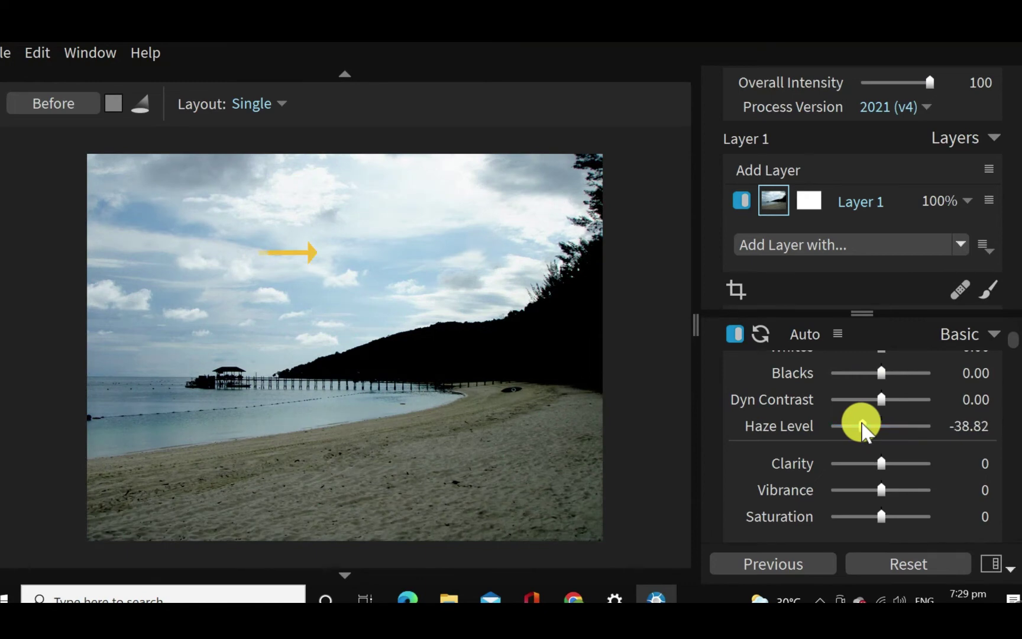
pyautogui.moveTo(862, 427)
pyautogui.mouseDown()
pyautogui.moveTo(886, 424)
pyautogui.moveTo(831, 420)
pyautogui.moveTo(878, 424)
pyautogui.mouseUp()
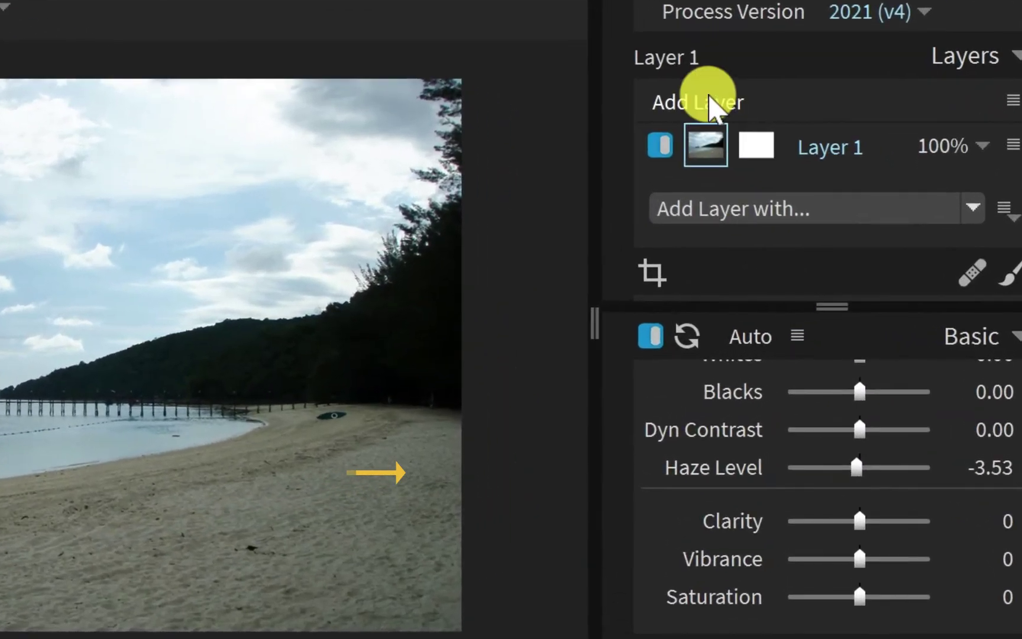
# Add Layer 2 and brush-paint its mask across the beach sky toward the pier.
pyautogui.click(743, 131)
pyautogui.click(779, 170)
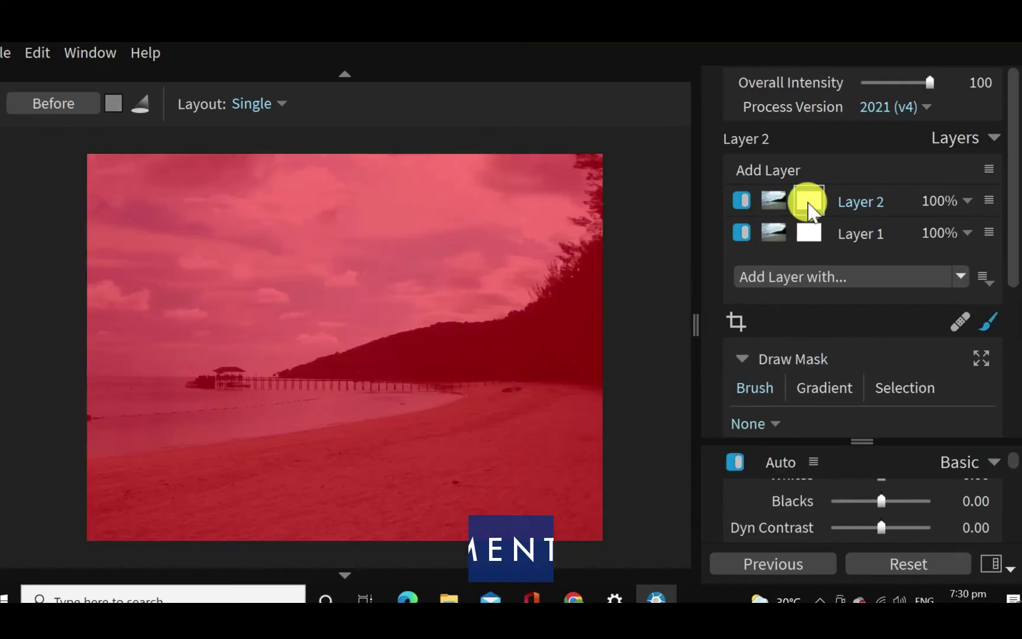
pyautogui.click(809, 203)
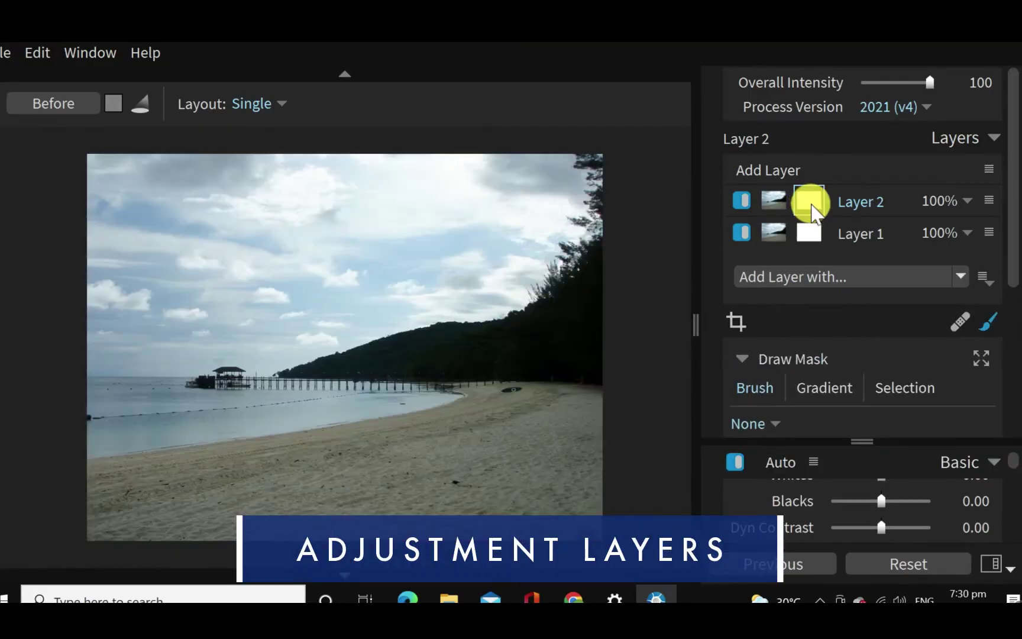
pyautogui.click(812, 205)
pyautogui.click(811, 204)
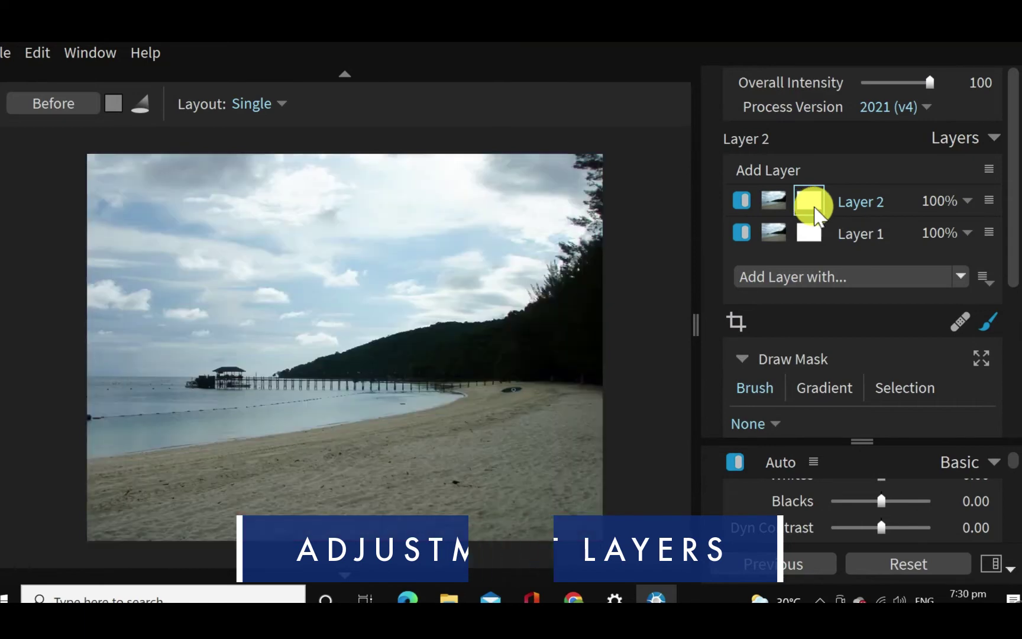
pyautogui.click(986, 332)
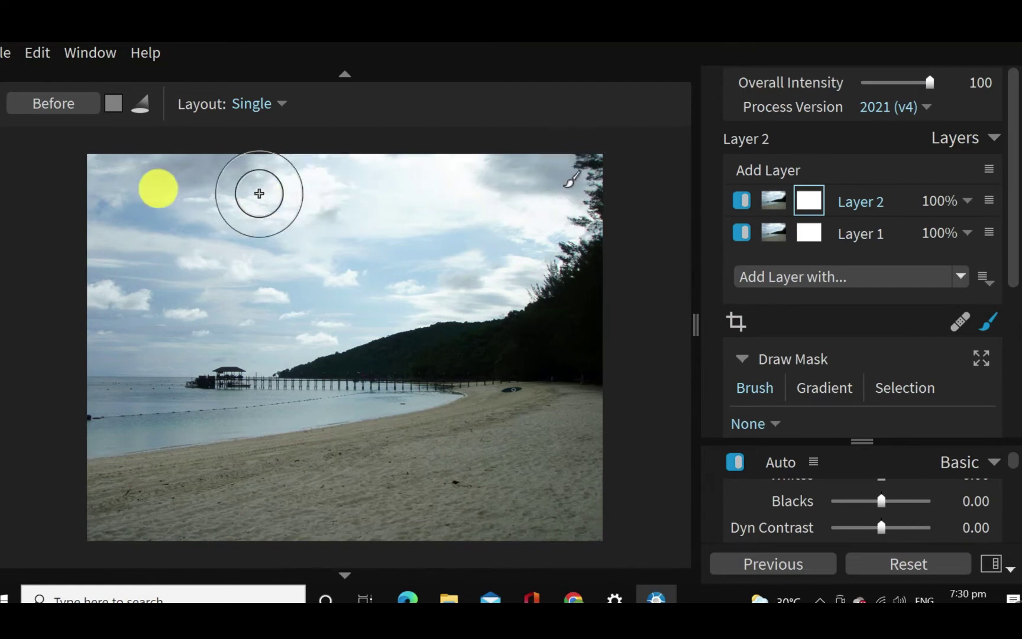
pyautogui.click(261, 219)
pyautogui.moveTo(596, 207)
pyautogui.mouseDown()
pyautogui.moveTo(510, 275)
pyautogui.moveTo(333, 302)
pyautogui.moveTo(265, 353)
pyautogui.moveTo(104, 349)
pyautogui.moveTo(259, 254)
pyautogui.moveTo(454, 240)
pyautogui.moveTo(417, 164)
pyautogui.mouseUp()
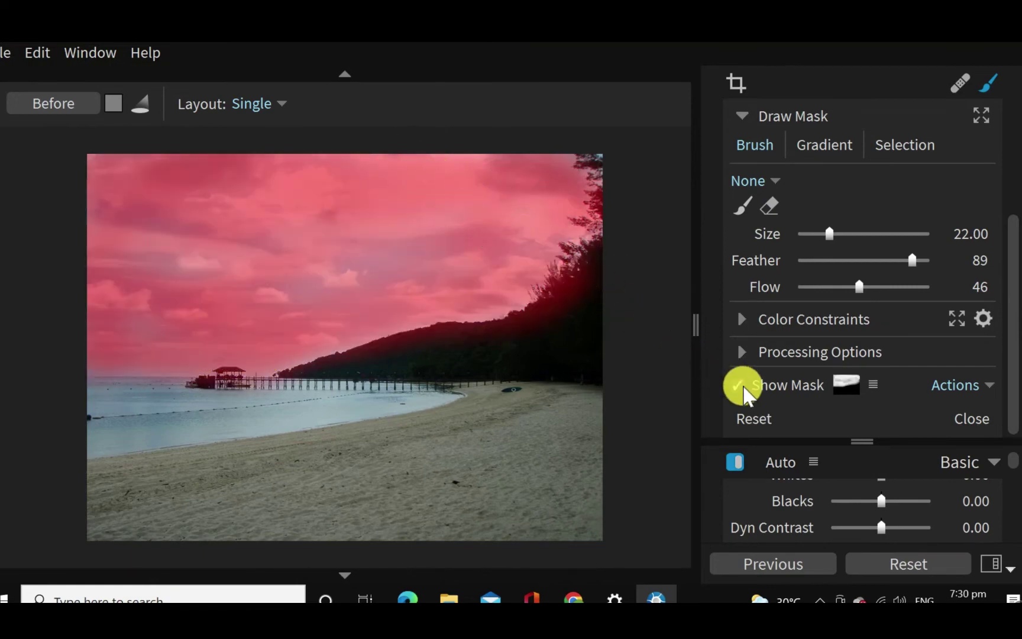
pyautogui.click(739, 386)
# Reduce the masked sky's Haze Level to -50.59.
pyautogui.scroll(-1, 802, 464)
pyautogui.scroll(1, 801, 465)
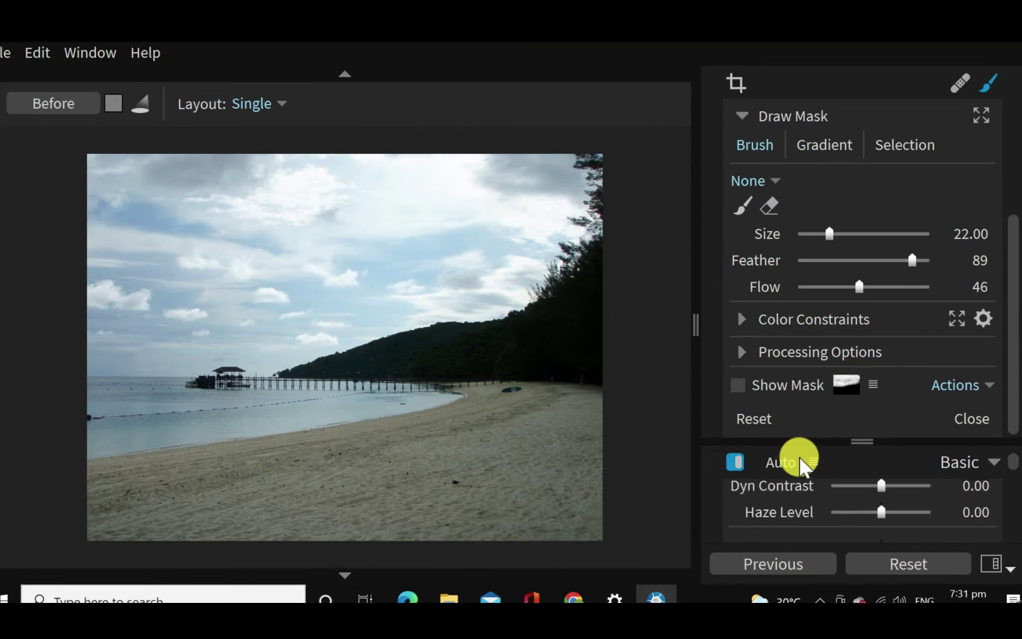
pyautogui.moveTo(882, 512); pyautogui.dragTo(848, 513)
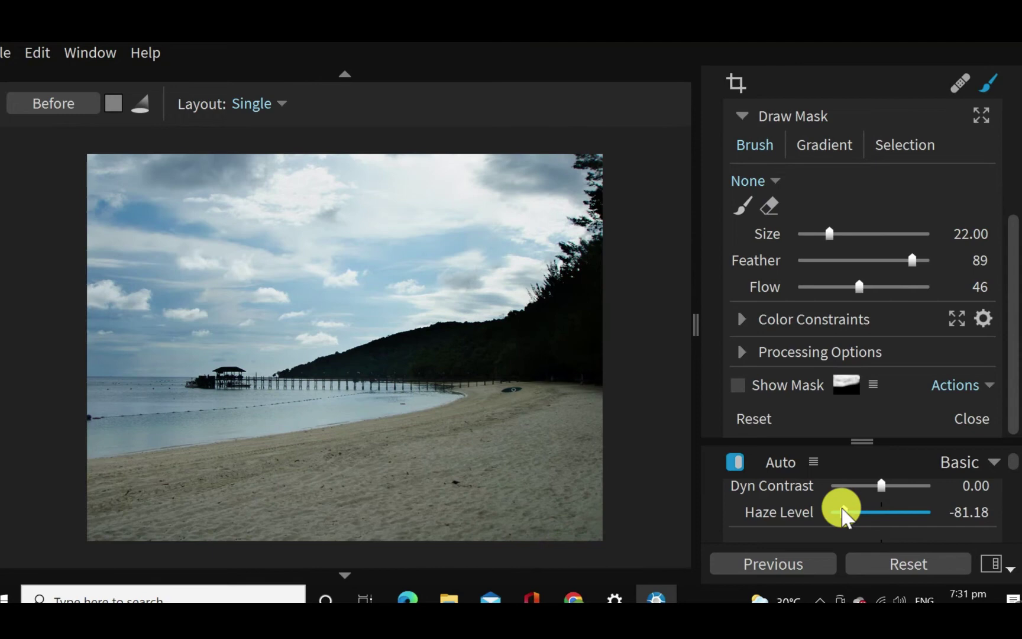
pyautogui.moveTo(842, 513); pyautogui.dragTo(857, 512)
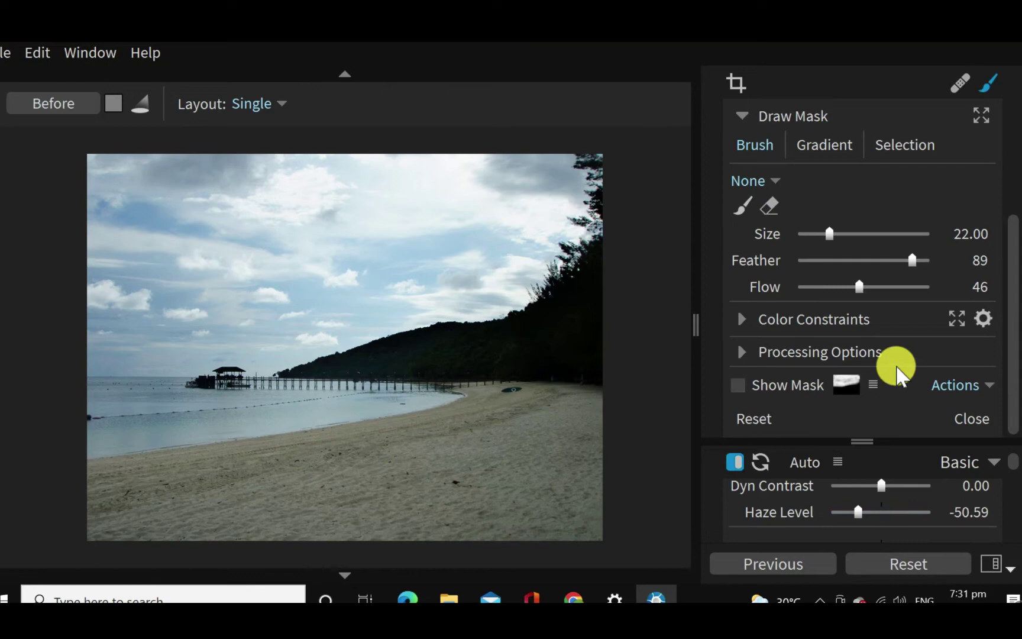
pyautogui.scroll(4, 895, 371)
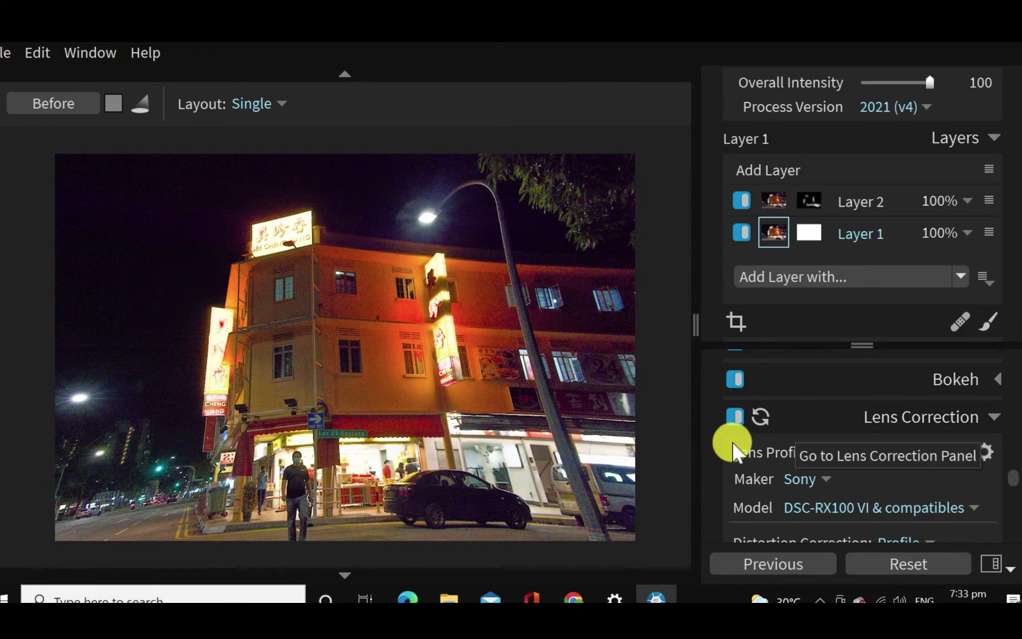
# Drag the shophouse photo's profile distortion Amount down to 109.
pyautogui.scroll(-2, 747, 476)
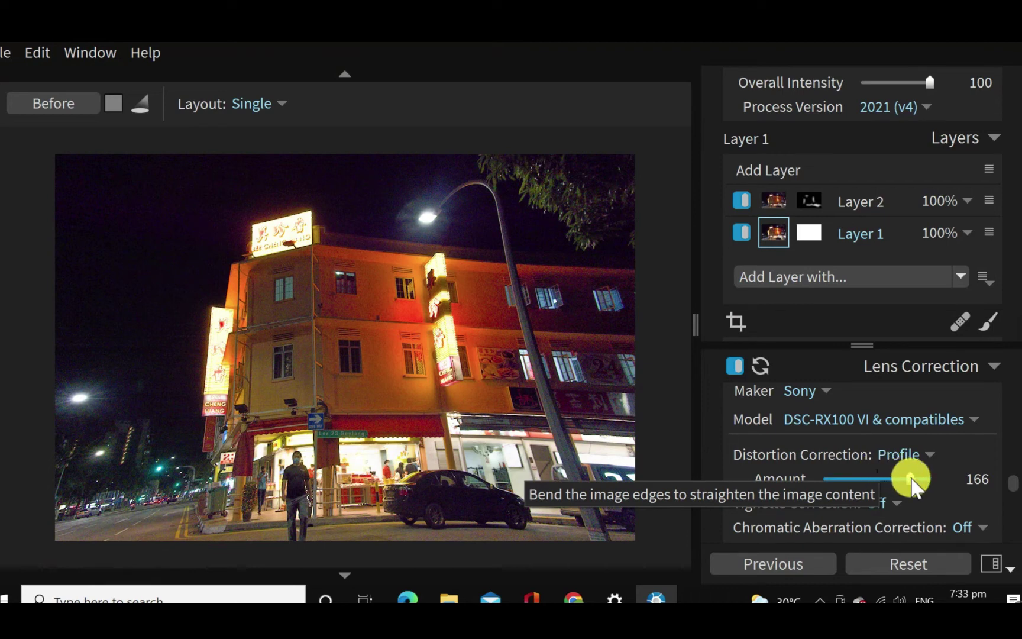
pyautogui.moveTo(911, 479); pyautogui.dragTo(878, 489)
# Rotate the night shophouse photo so the building stands straight, then apply the crop.
pyautogui.scroll(5, 869, 473)
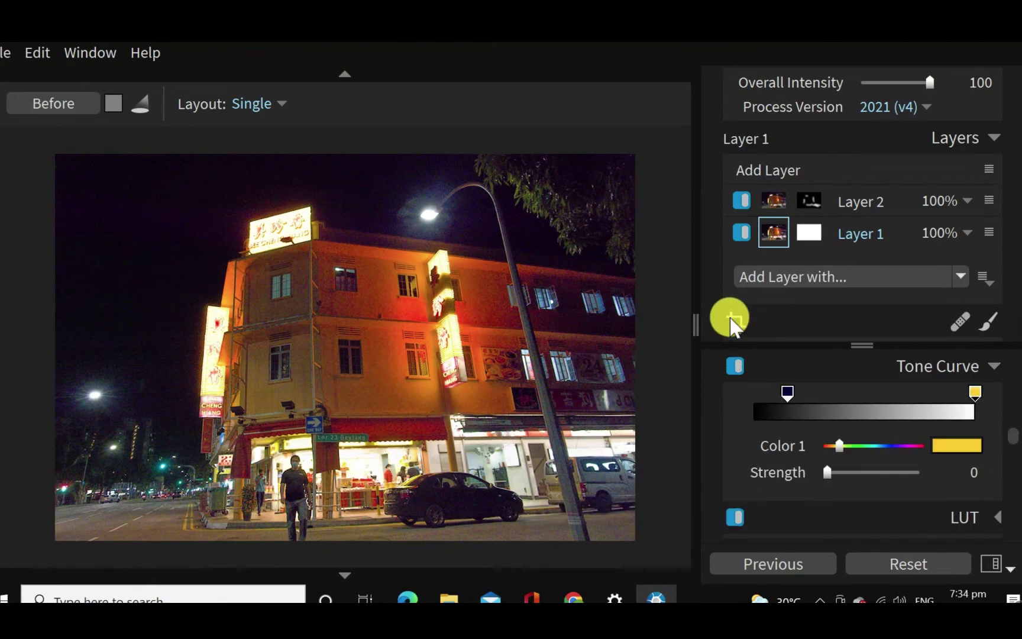
pyautogui.click(733, 319)
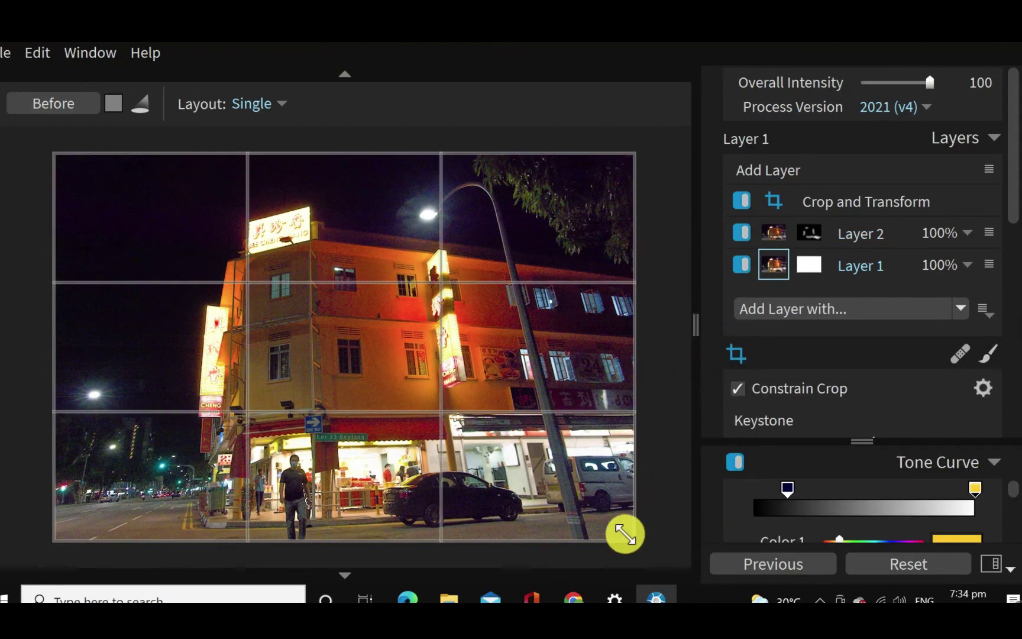
pyautogui.moveTo(655, 504)
pyautogui.mouseDown()
pyautogui.moveTo(651, 535)
pyautogui.moveTo(653, 516)
pyautogui.mouseUp()
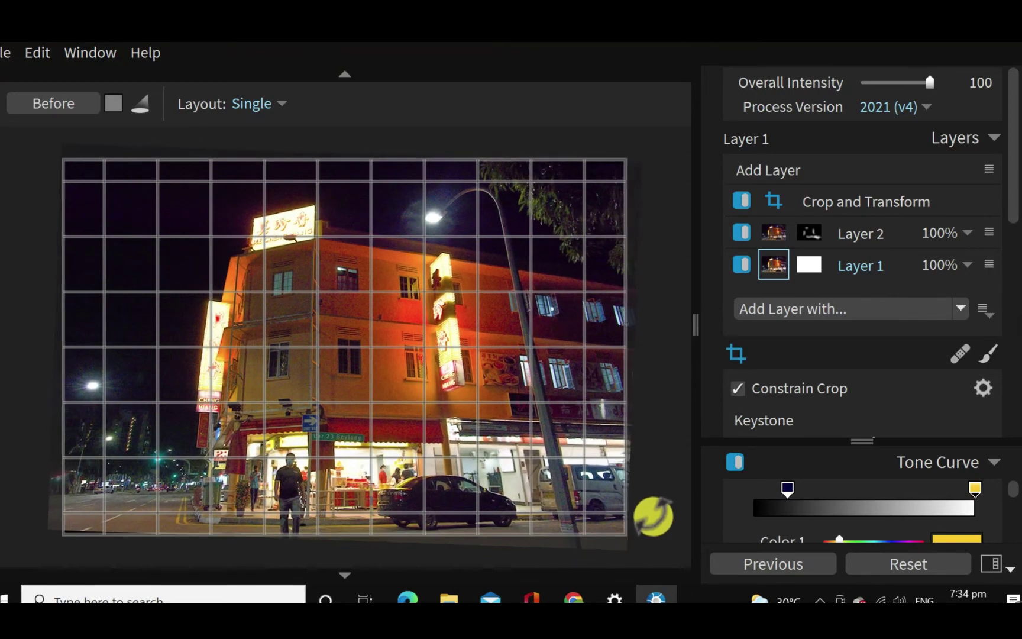
pyautogui.click(778, 240)
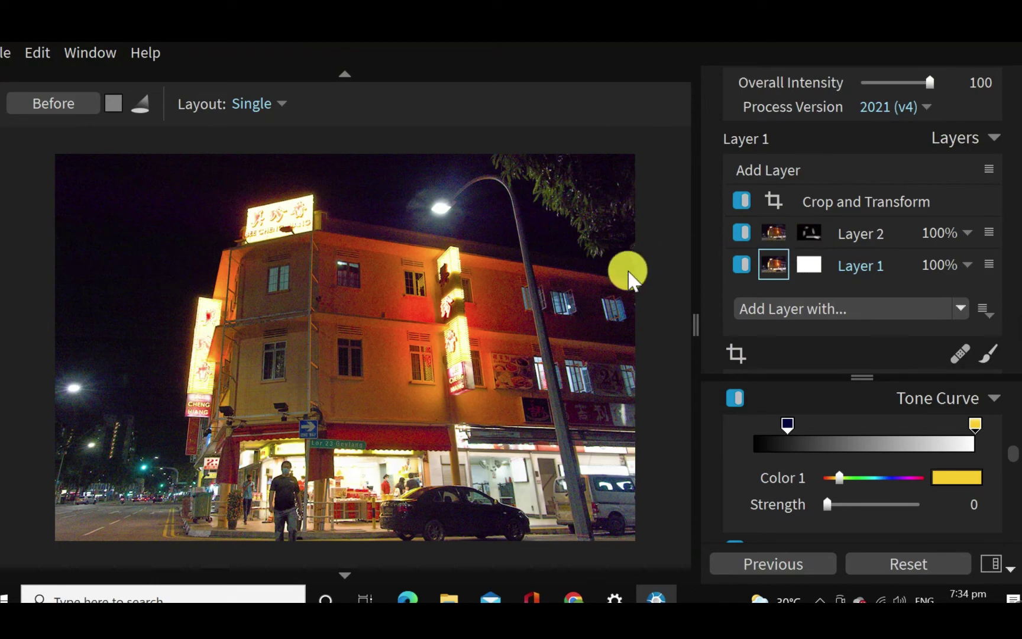
# Add Layer 4 and brush its mask, shown as an overlay, over the top sign and left facade.
pyautogui.click(803, 169)
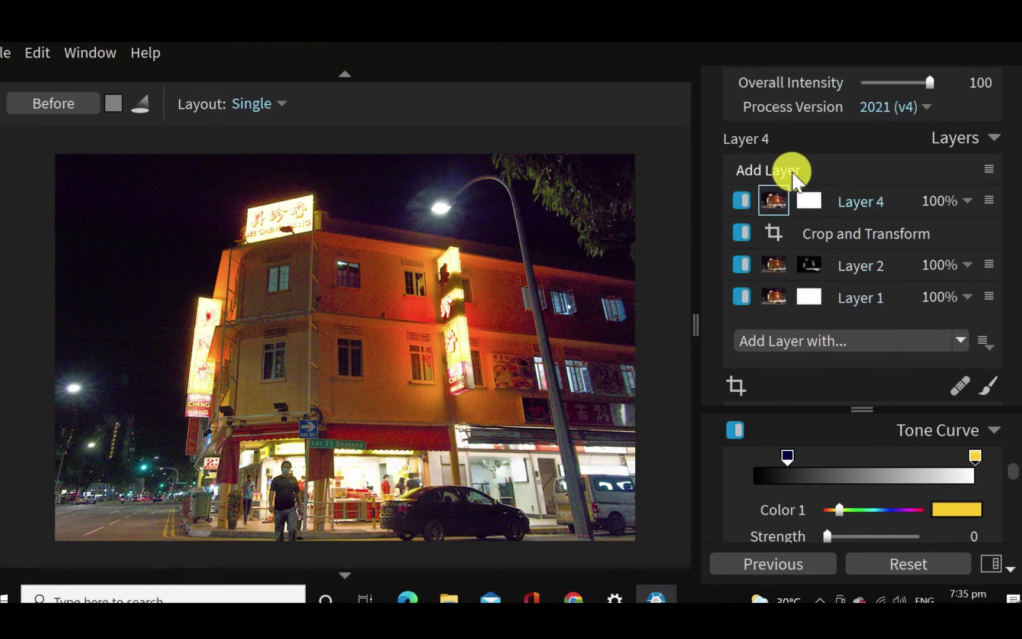
pyautogui.click(809, 201)
pyautogui.scroll(-3, 828, 343)
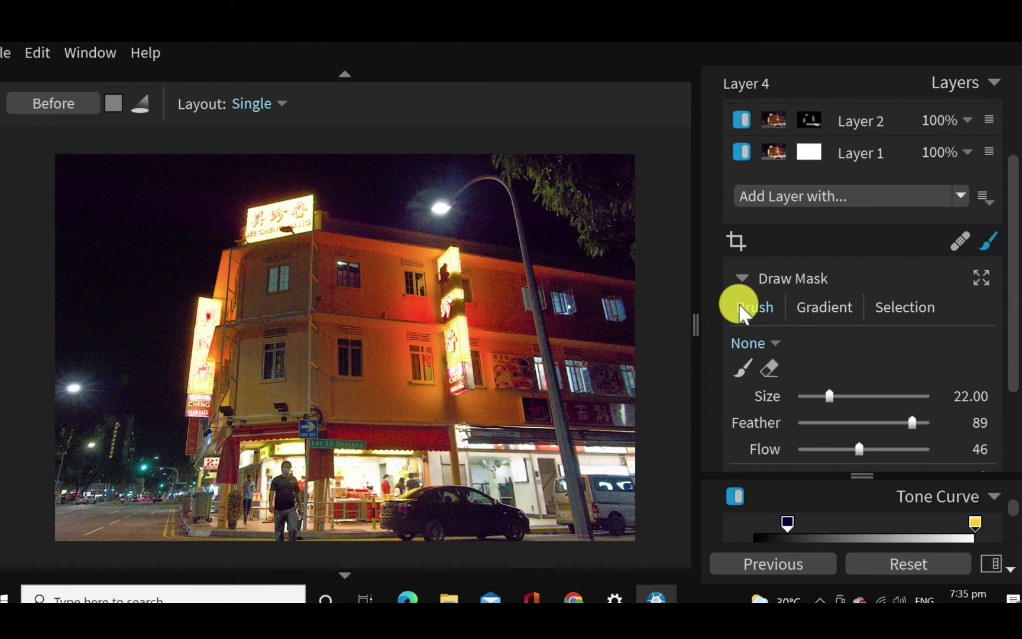
pyautogui.scroll(-2, 739, 311)
pyautogui.click(738, 418)
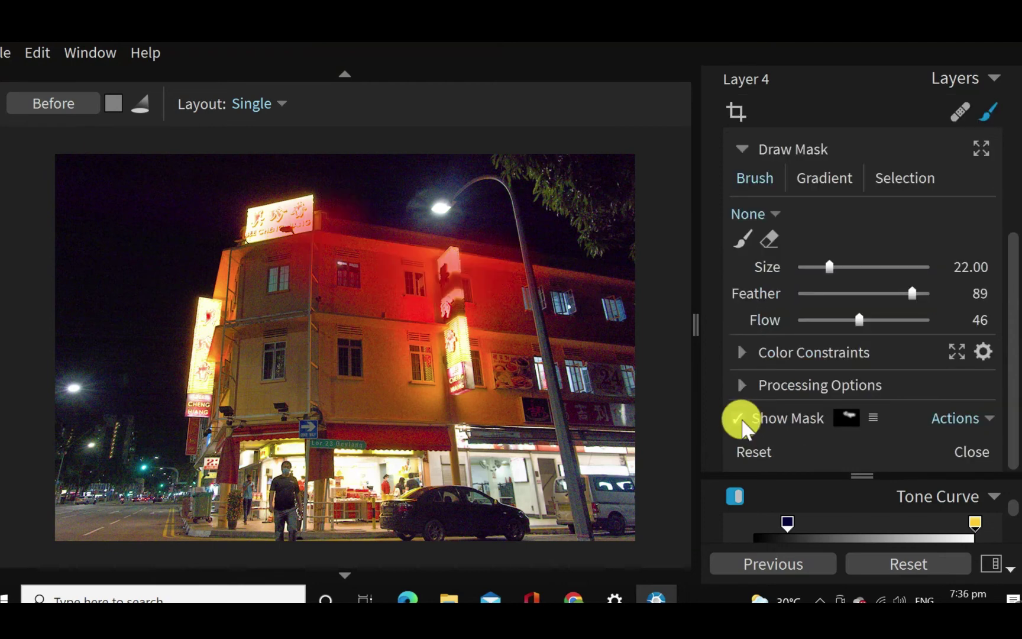
pyautogui.moveTo(363, 238)
pyautogui.mouseDown()
pyautogui.moveTo(265, 217)
pyautogui.moveTo(347, 220)
pyautogui.moveTo(235, 247)
pyautogui.moveTo(230, 280)
pyautogui.moveTo(319, 282)
pyautogui.mouseUp()
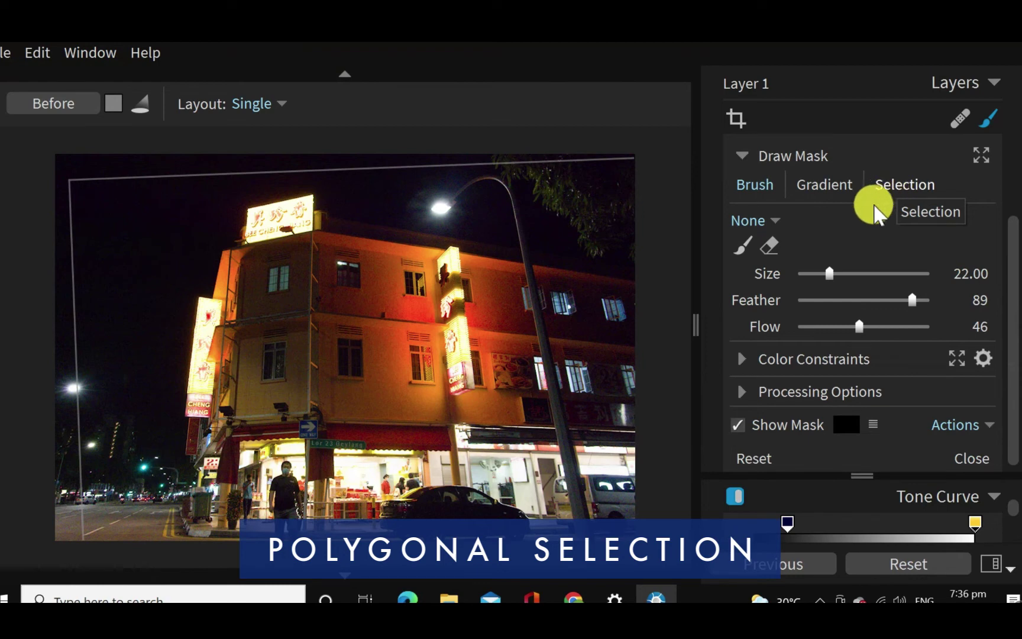
# Draw a six-point polygon selection mask around the building facade.
pyautogui.click(897, 188)
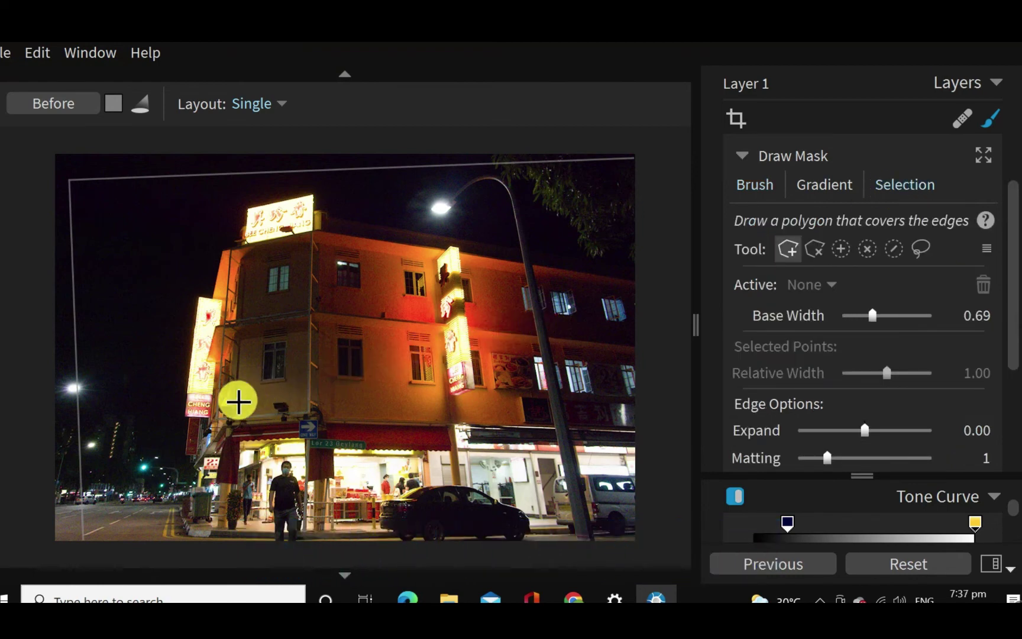
pyautogui.click(215, 397)
pyautogui.click(243, 248)
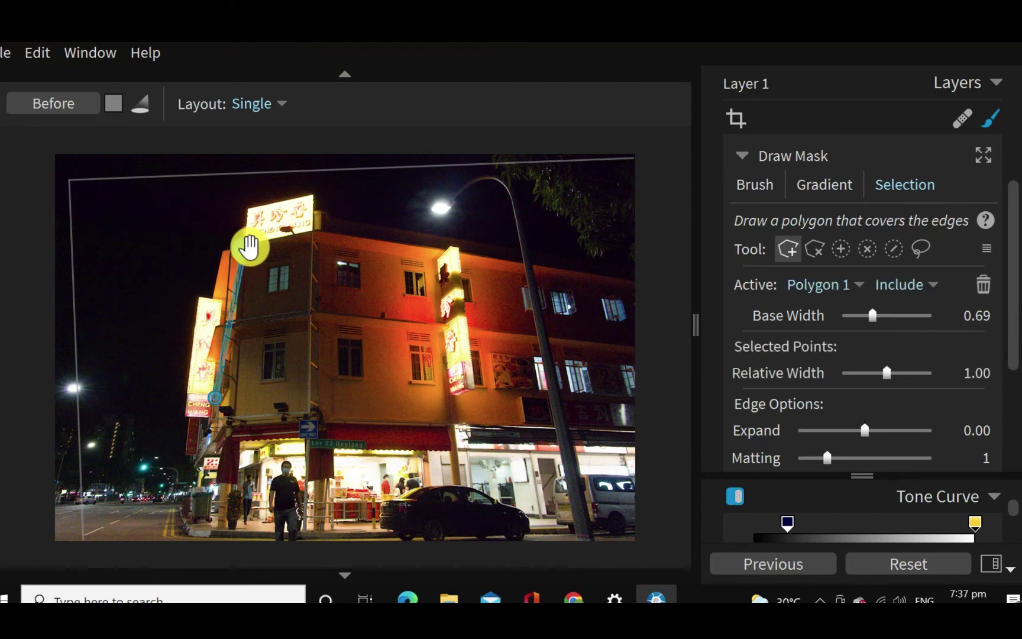
pyautogui.click(314, 234)
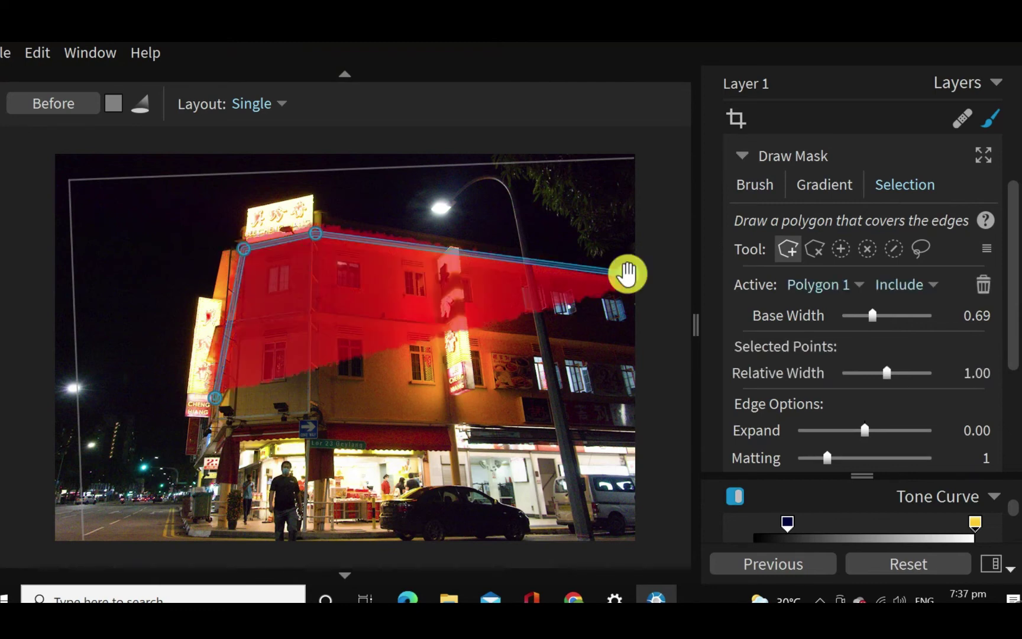
pyautogui.click(627, 274)
pyautogui.click(634, 430)
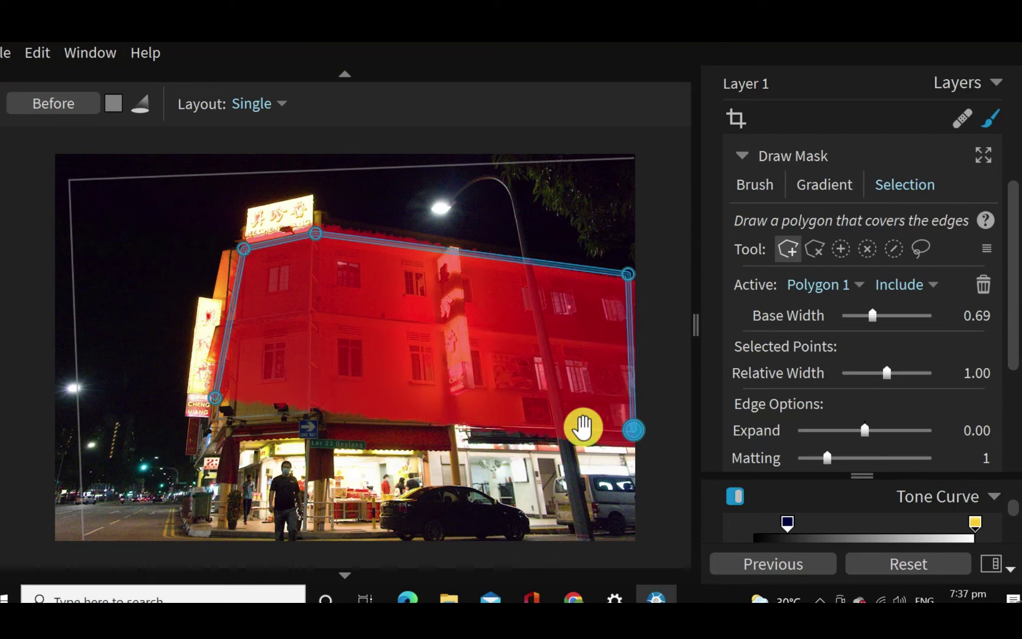
pyautogui.click(215, 429)
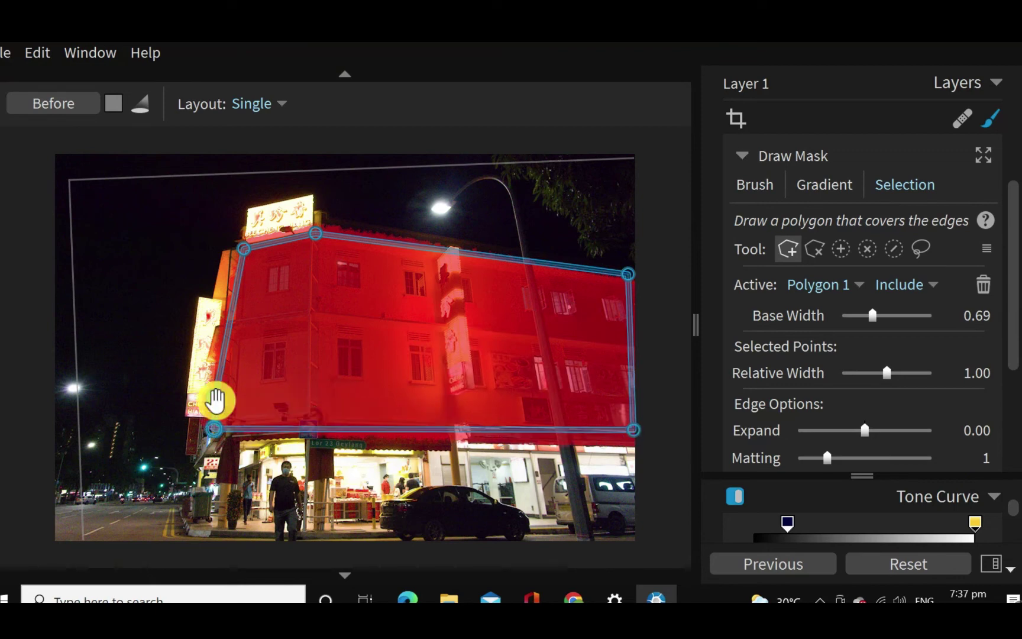
pyautogui.click(215, 399)
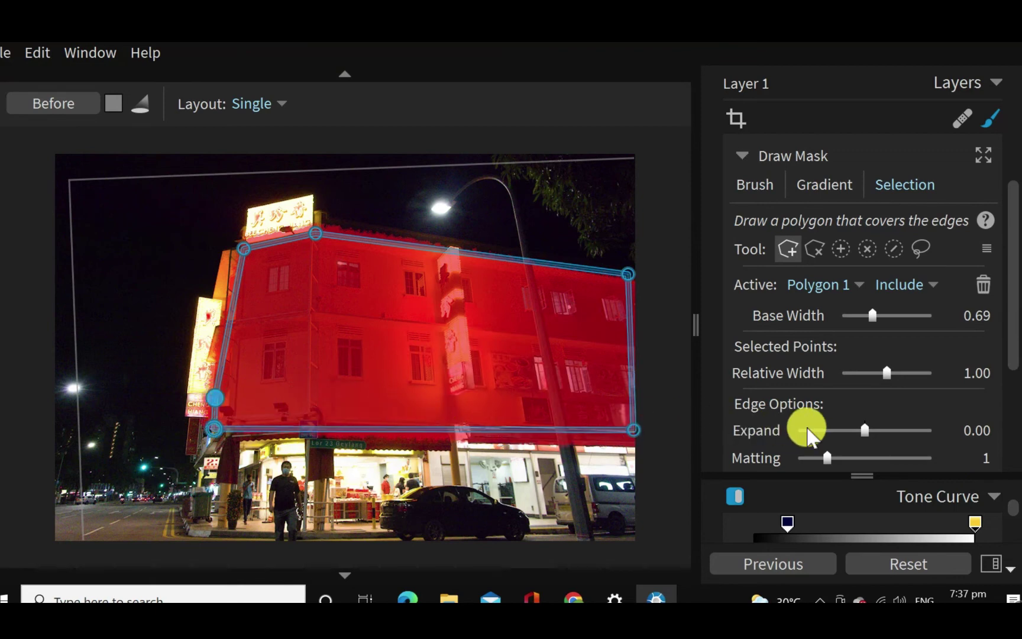
# Raise Shadows to 100 within the masked facade.
pyautogui.scroll(3, 807, 430)
pyautogui.scroll(-5, 807, 430)
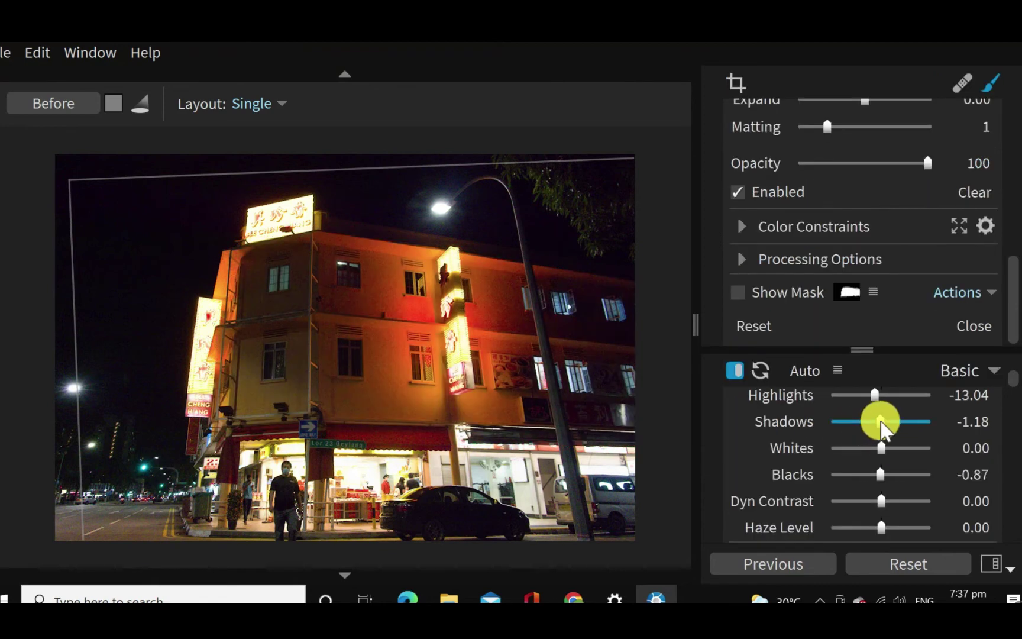
pyautogui.moveTo(881, 421)
pyautogui.mouseDown()
pyautogui.moveTo(915, 420)
pyautogui.moveTo(873, 422)
pyautogui.moveTo(911, 427)
pyautogui.moveTo(885, 421)
pyautogui.mouseUp()
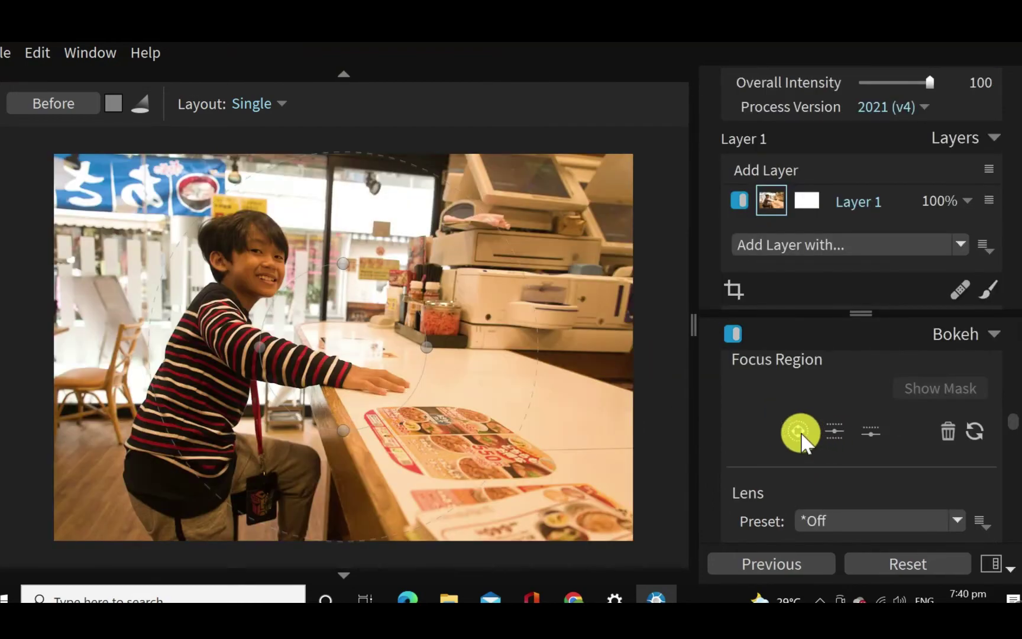
# Place a circular bokeh focus region around the boy and increase the lens blur Amount.
pyautogui.click(799, 432)
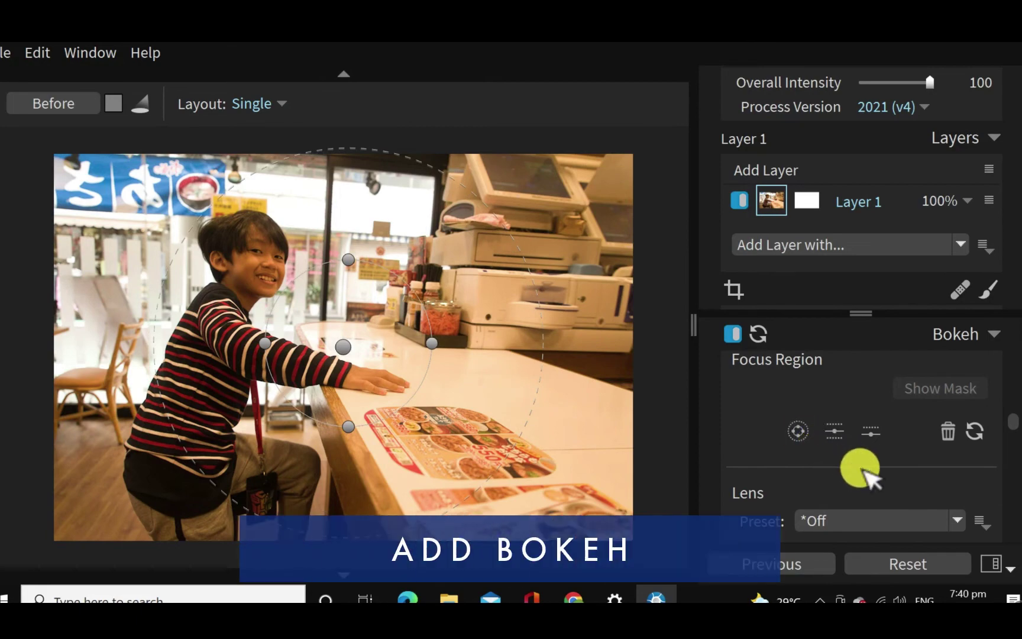
pyautogui.scroll(-2, 865, 473)
pyautogui.moveTo(859, 477); pyautogui.dragTo(785, 470)
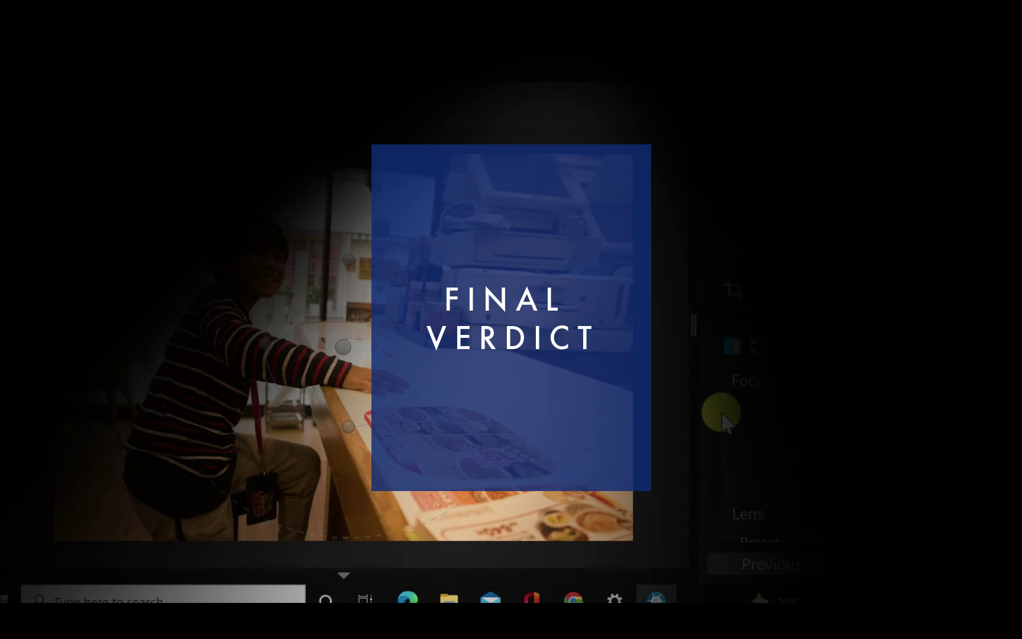